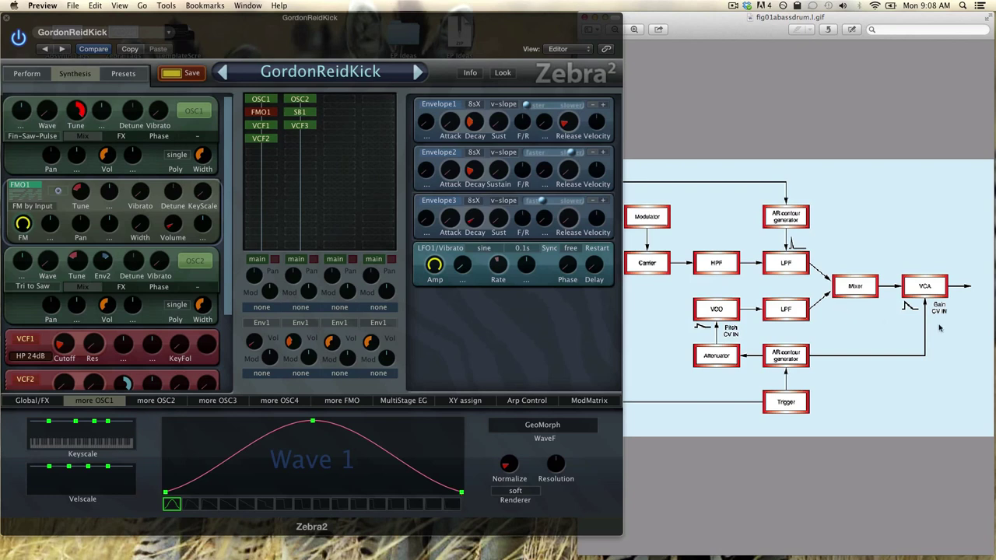
Bring the Synth Secrets article back up and scroll to the bass drum section
mouse_move(991, 307)
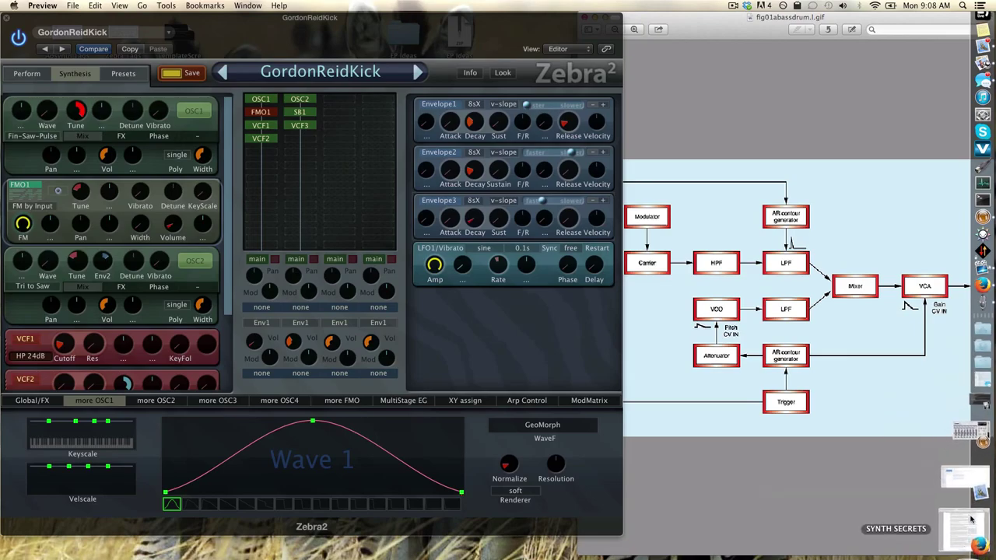
left_click(966, 537)
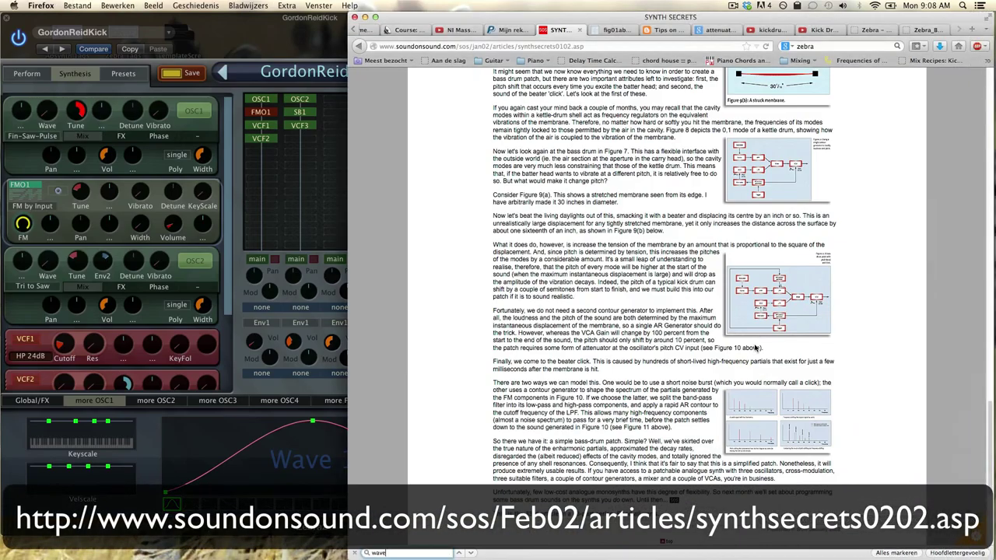
scroll(755, 348, "up", 20)
scroll(754, 347, "up", 10)
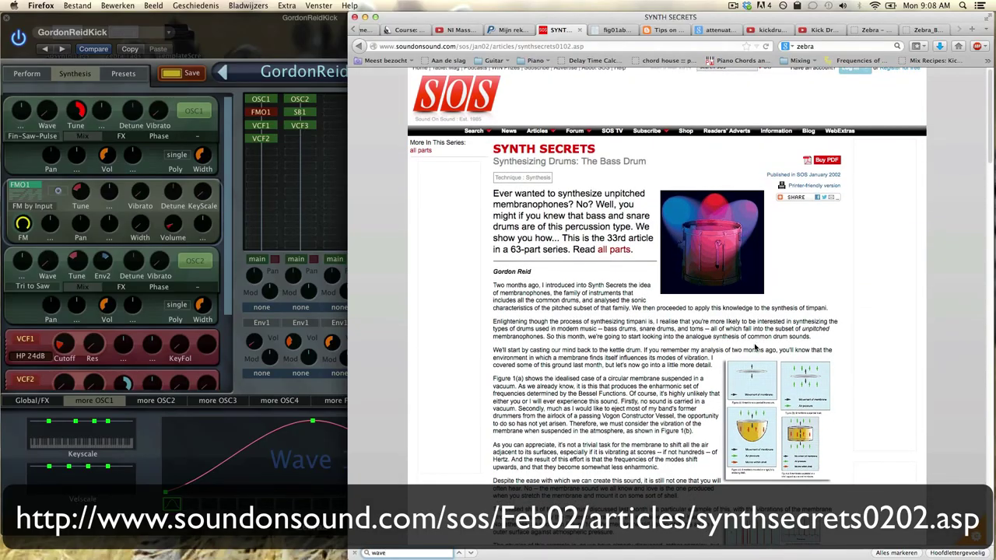
scroll(755, 348, "down", 8)
scroll(755, 347, "down", 15)
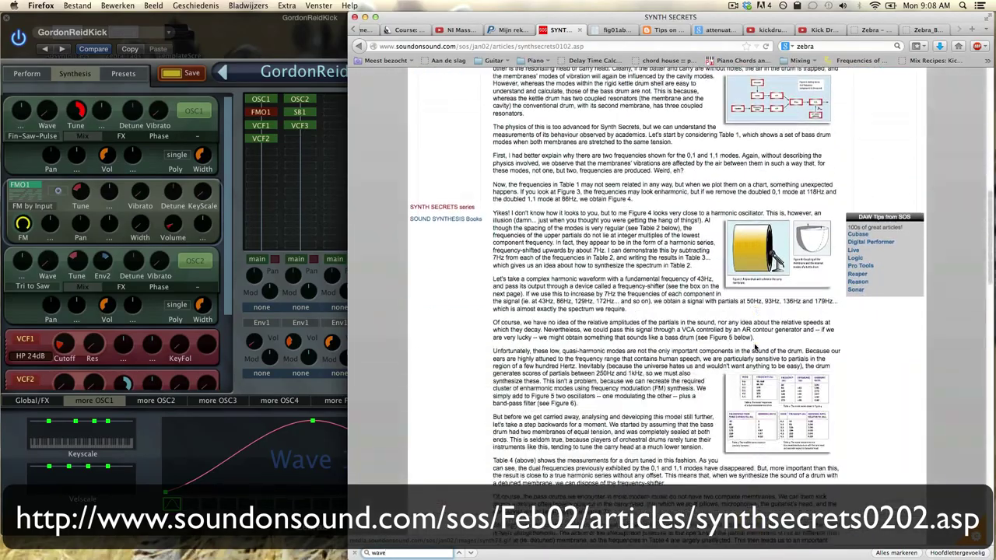
scroll(755, 348, "down", 10)
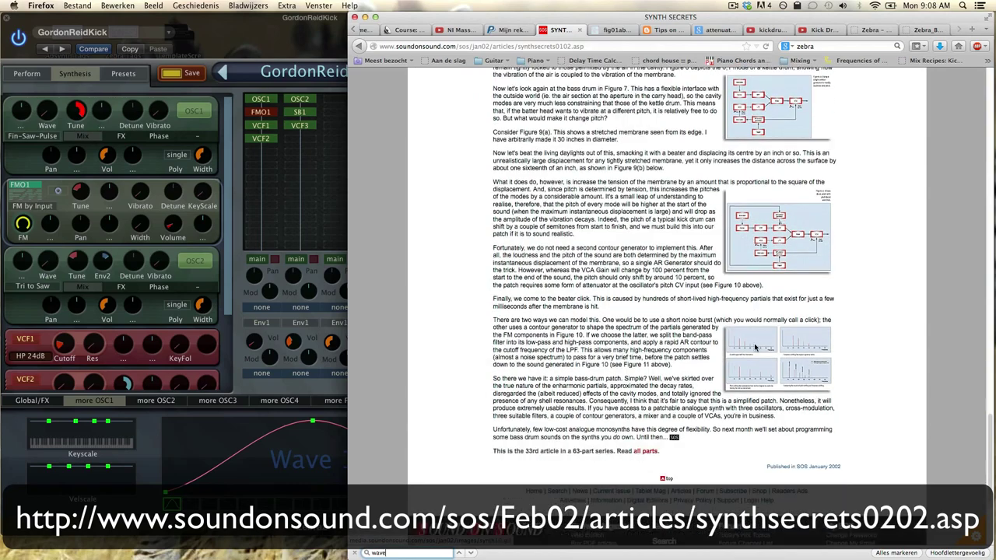
Enlarge Figure 11's bass drum patch diagram and place it in front of Zebra2
left_click(794, 305)
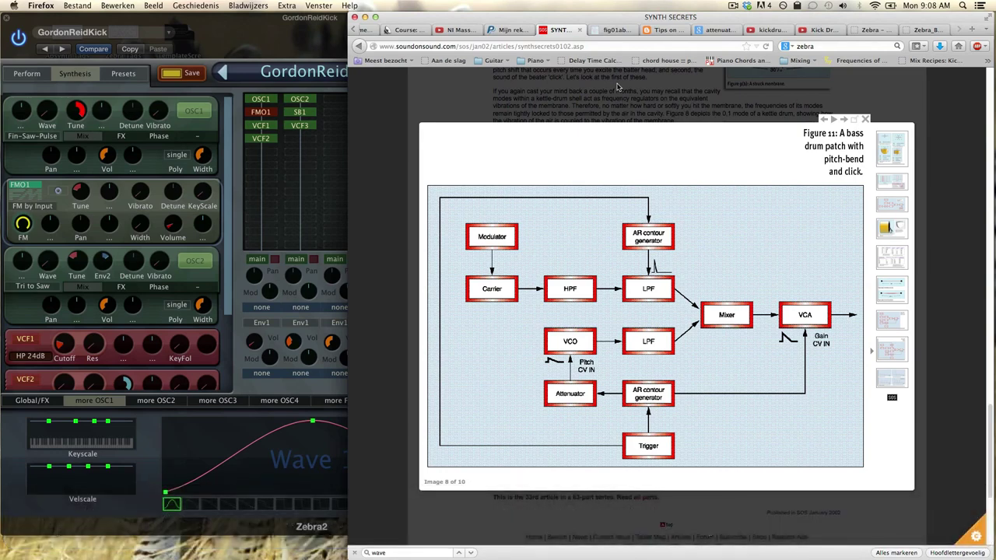
left_click(365, 17)
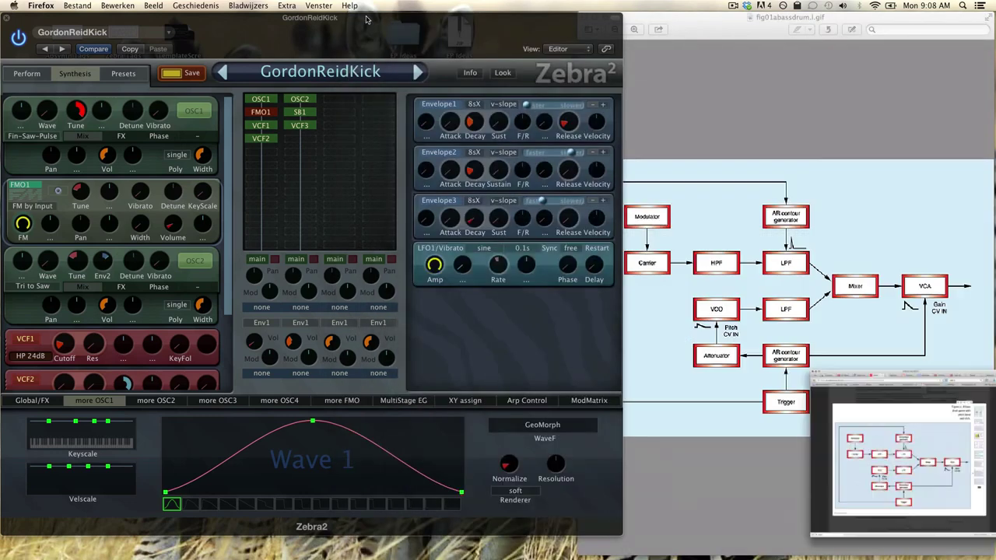
left_click(735, 18)
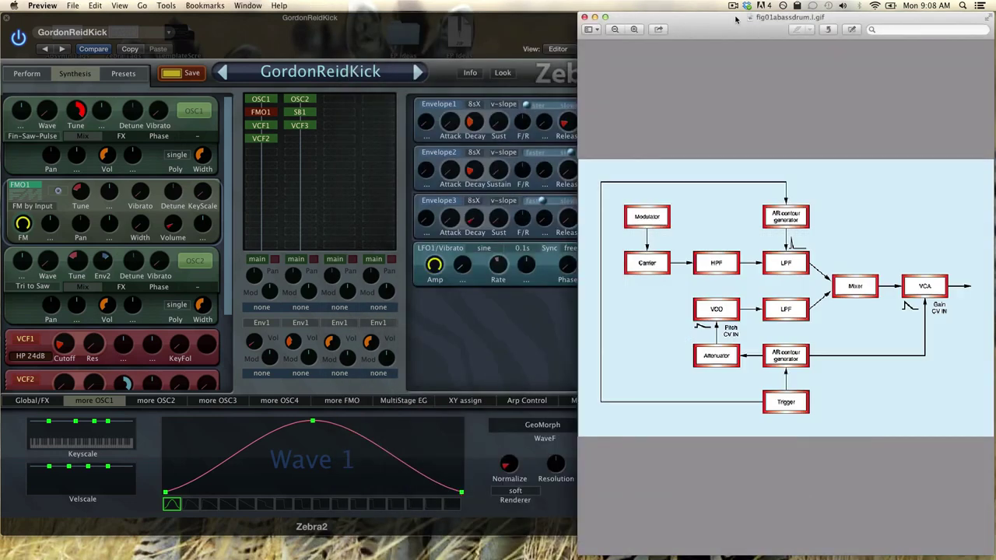
Assign Lfo2 to OSC1's pitch, lower its depth, then set the modulation source to none
left_click(109, 115)
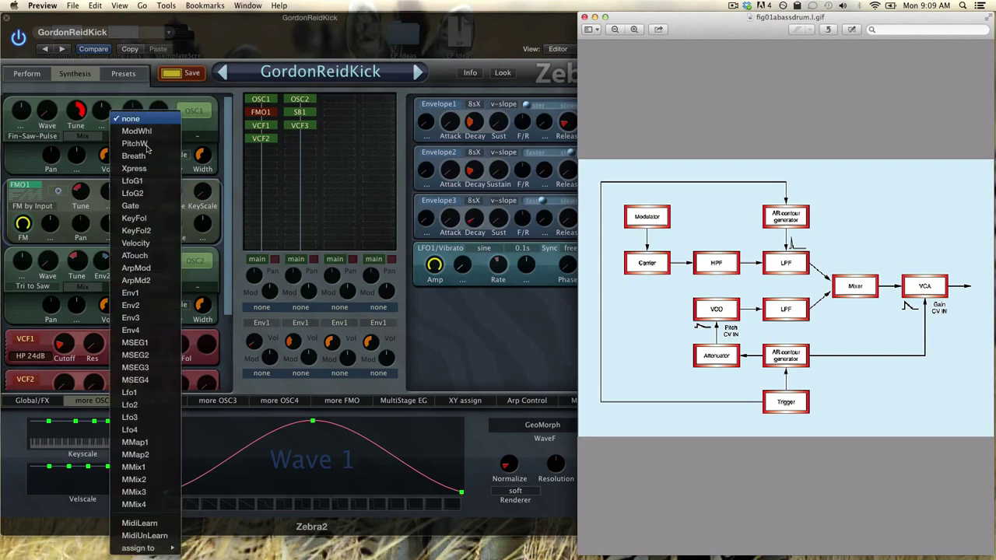
left_click(140, 405)
mouse_move(108, 120)
left_mouse_down()
mouse_move(106, 154)
mouse_move(107, 112)
left_mouse_up()
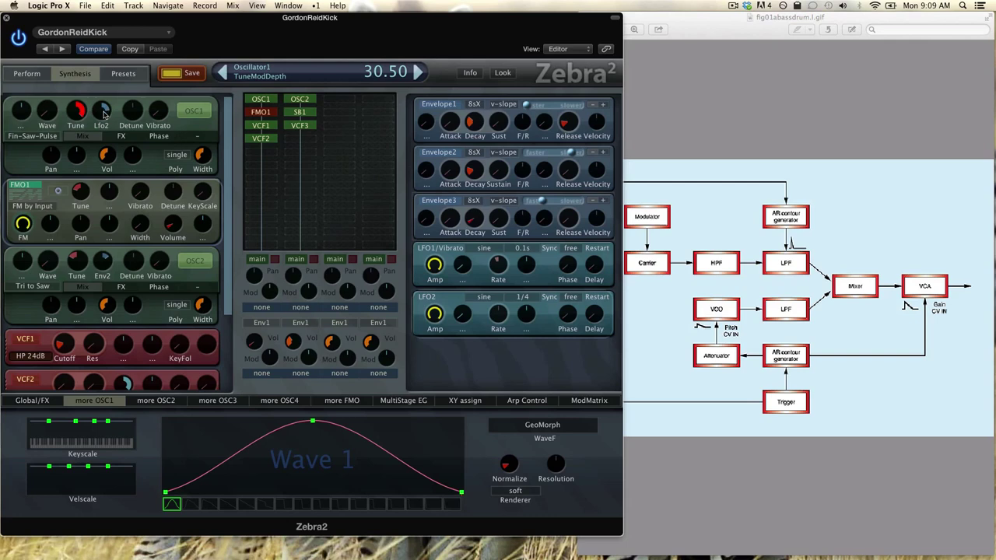
right_click(105, 114)
left_click(123, 119)
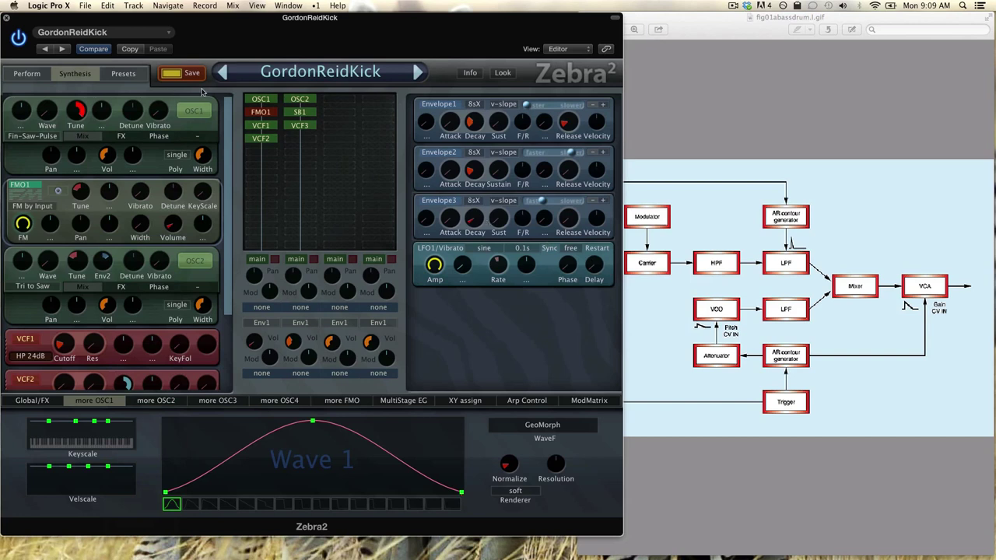
Select OSC1, then FMO1, then OSC1 again as the current grid module
left_click(261, 100)
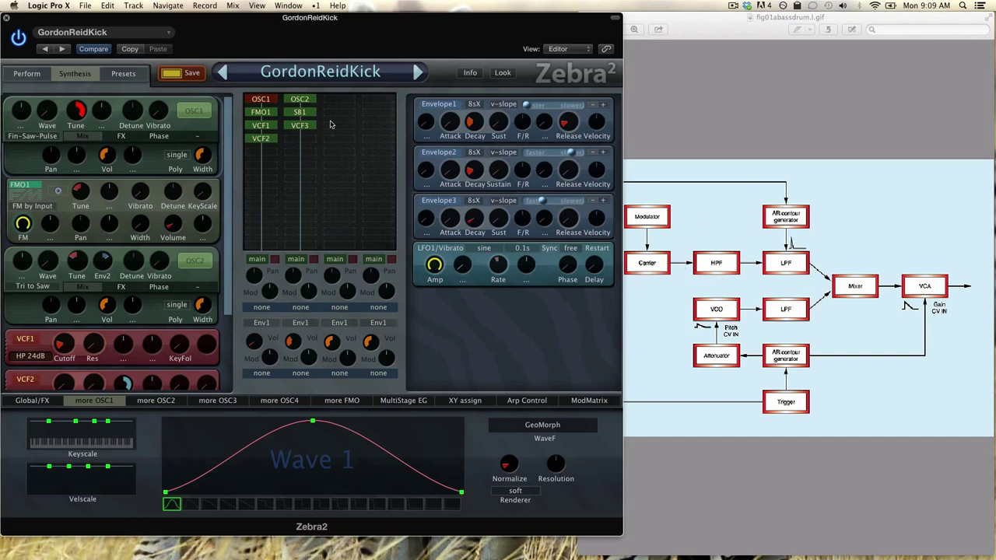
left_click(262, 114)
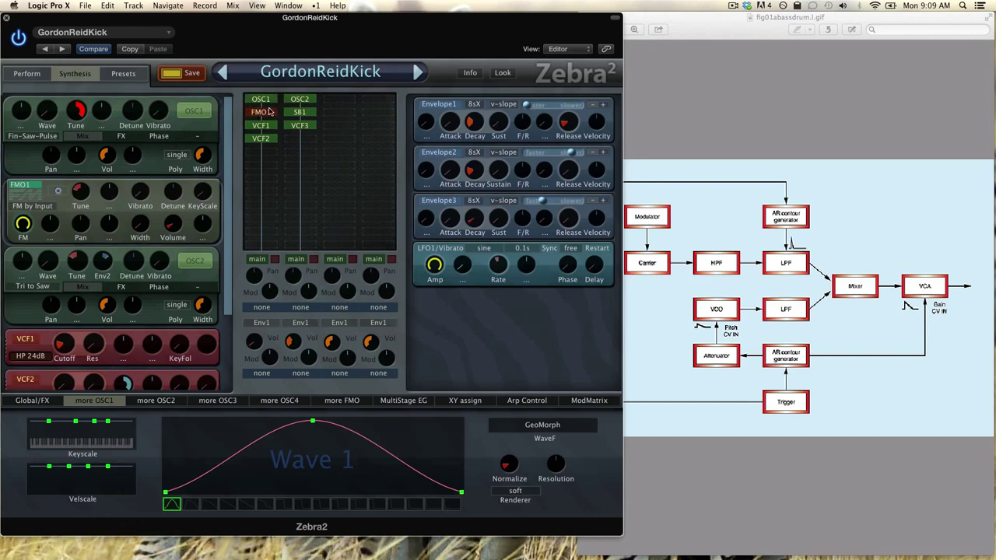
left_click(264, 100)
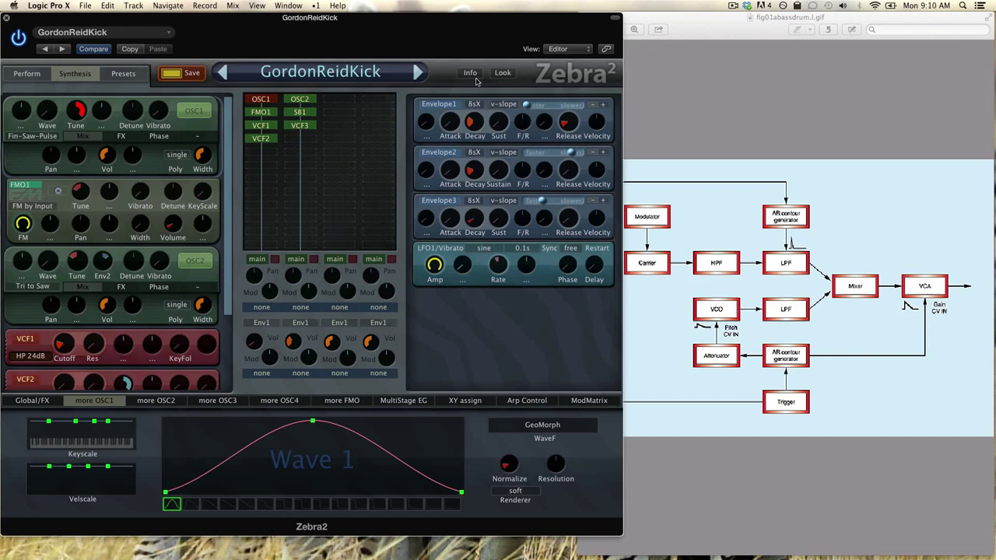
Mute lane 2 and set lane 1's VoiceMix volume to 3.50
left_click(314, 259)
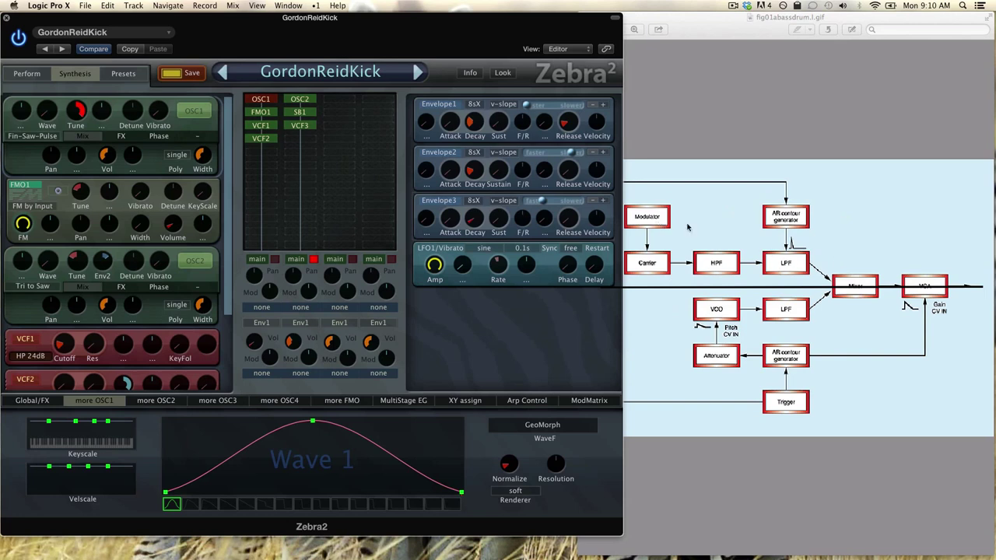
left_click_drag(445, 38, 450, 38)
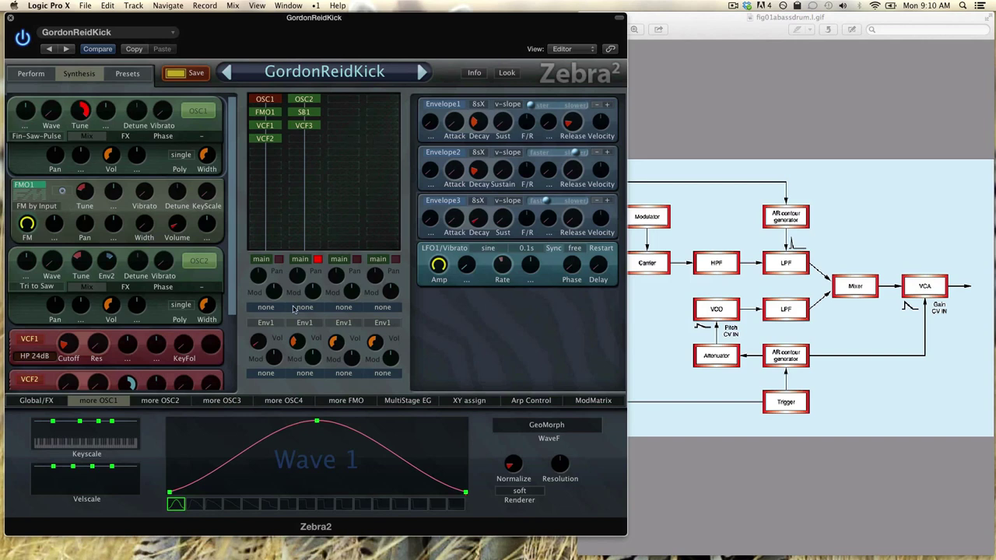
left_click_drag(264, 351, 309, 336)
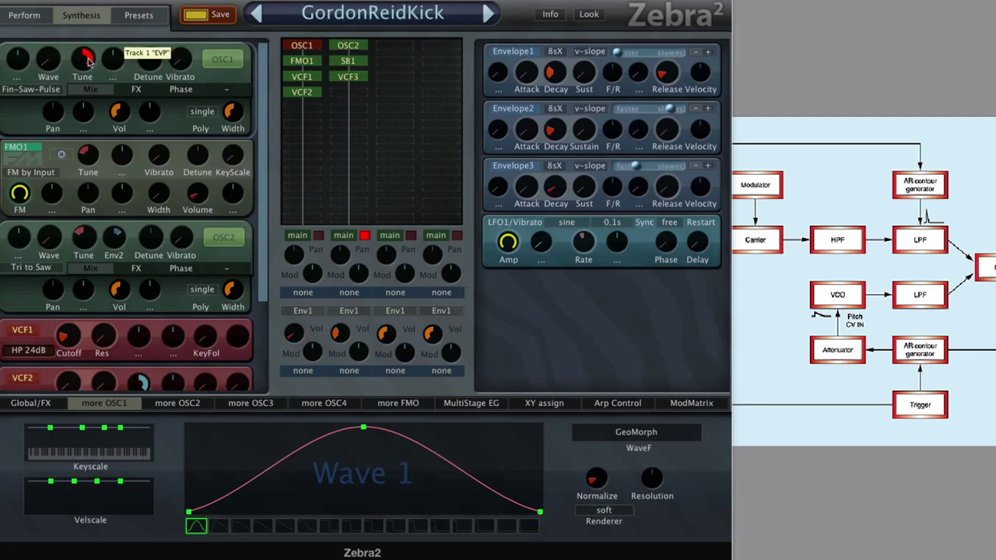
left_click(186, 91)
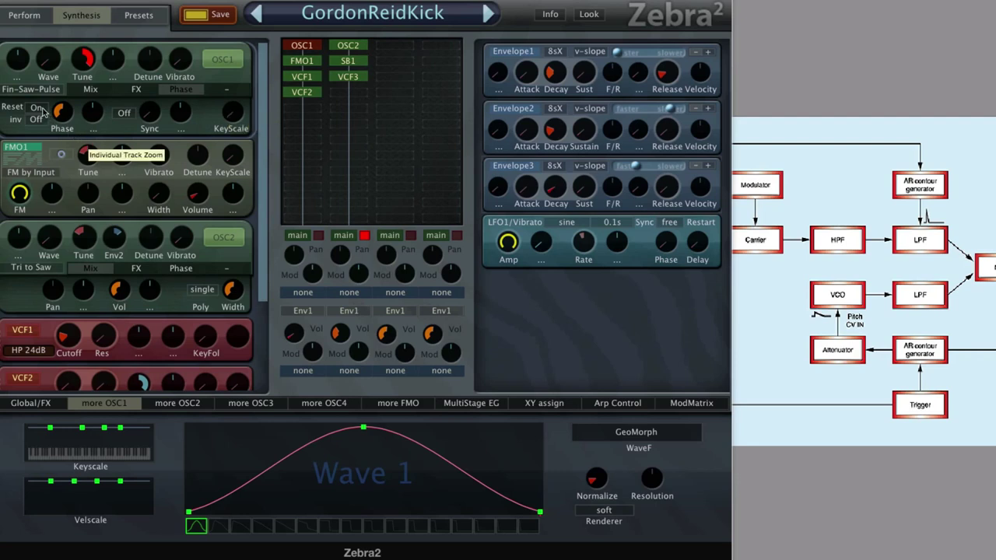
left_click(129, 92)
left_click(92, 90)
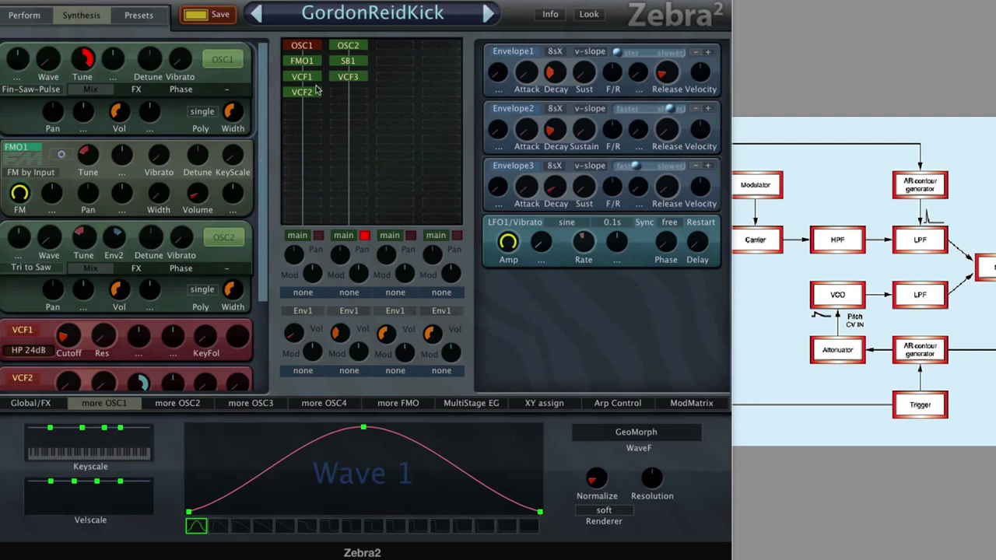
Raise VCF1's cutoff to 73 and set VCF2's cutoff to 19.00
left_click(312, 77)
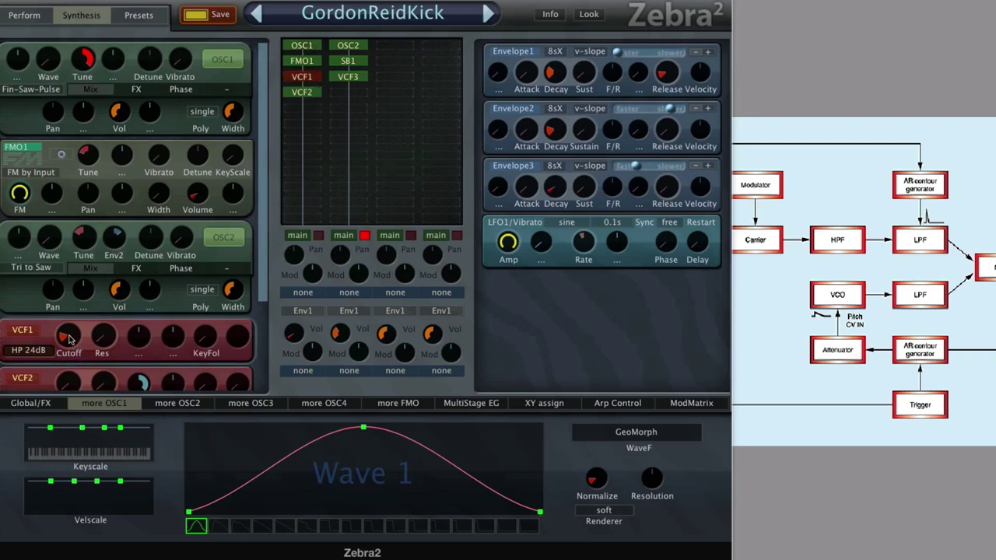
left_click_drag(69, 334, 107, 298)
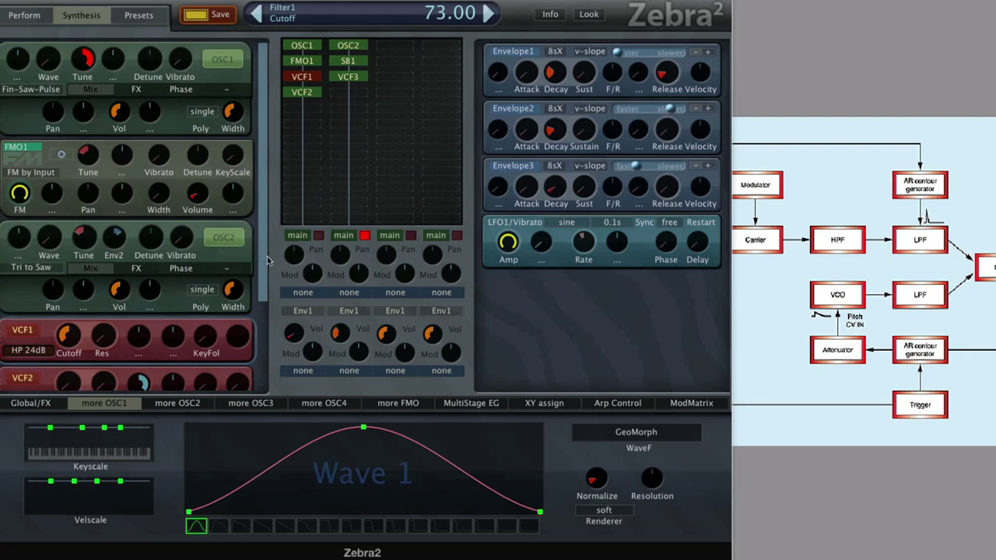
left_click_drag(263, 259, 266, 361)
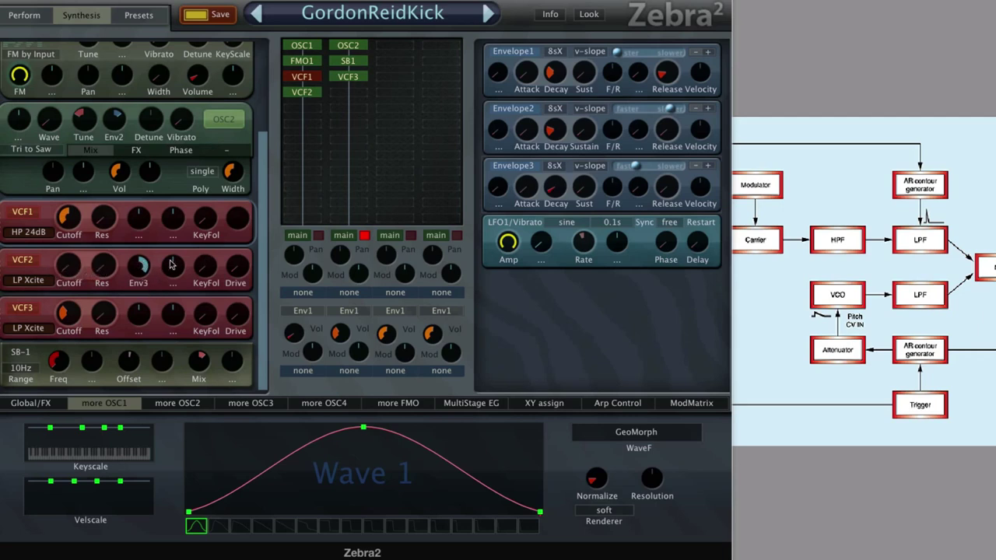
left_click_drag(70, 272, 106, 152)
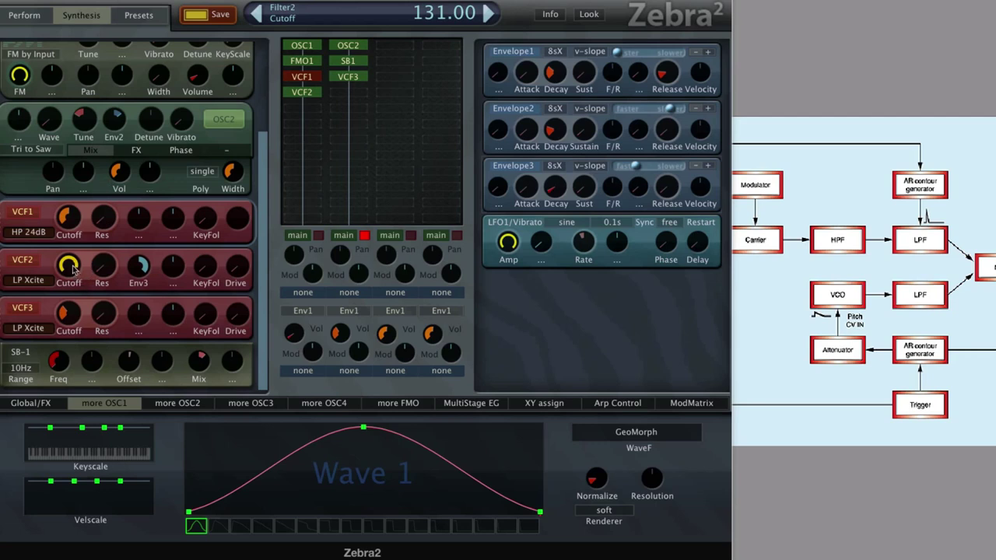
left_click_drag(70, 266, 85, 371)
left_click_drag(77, 267, 72, 294)
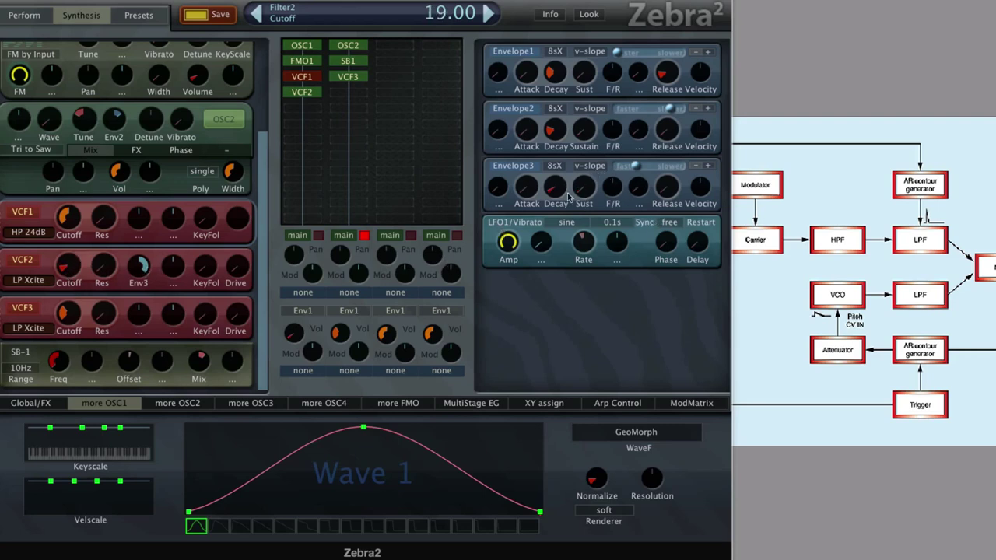
Set Envelope 3's decay to about 10.00 and sweep its slope back and forth
mouse_move(558, 190)
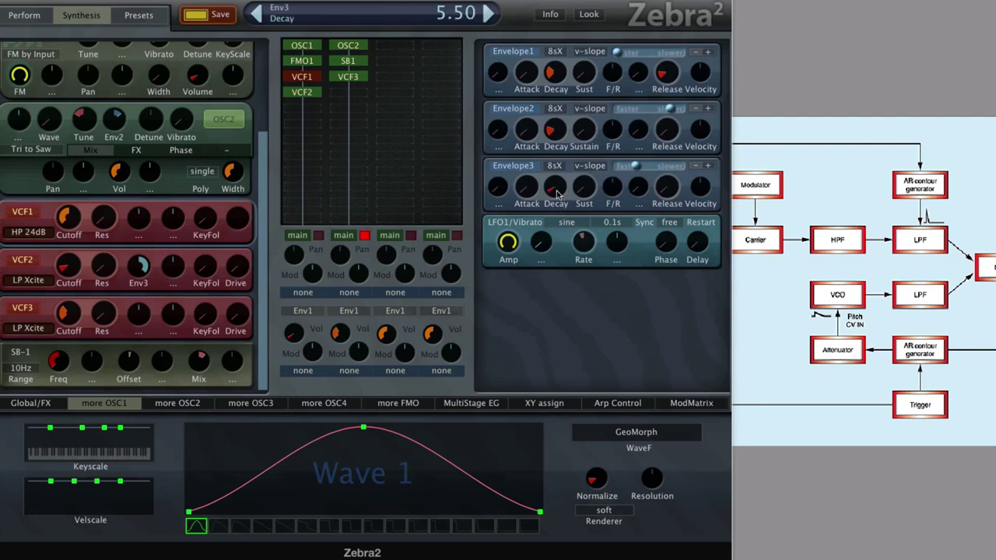
mouse_move(558, 191)
left_mouse_down()
mouse_move(557, 182)
mouse_move(562, 193)
left_mouse_up()
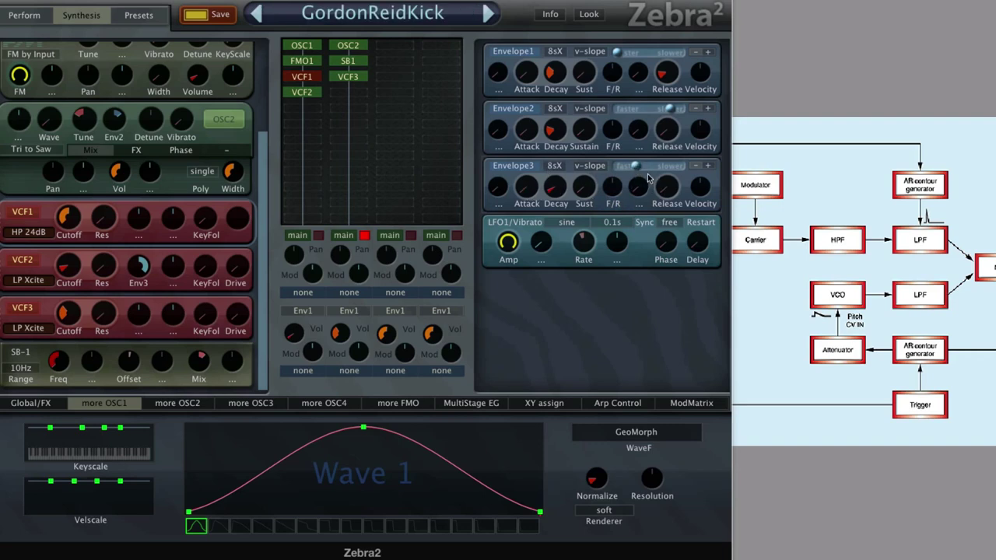
mouse_move(639, 168)
left_mouse_down()
mouse_move(674, 170)
mouse_move(627, 178)
mouse_move(642, 170)
left_mouse_up()
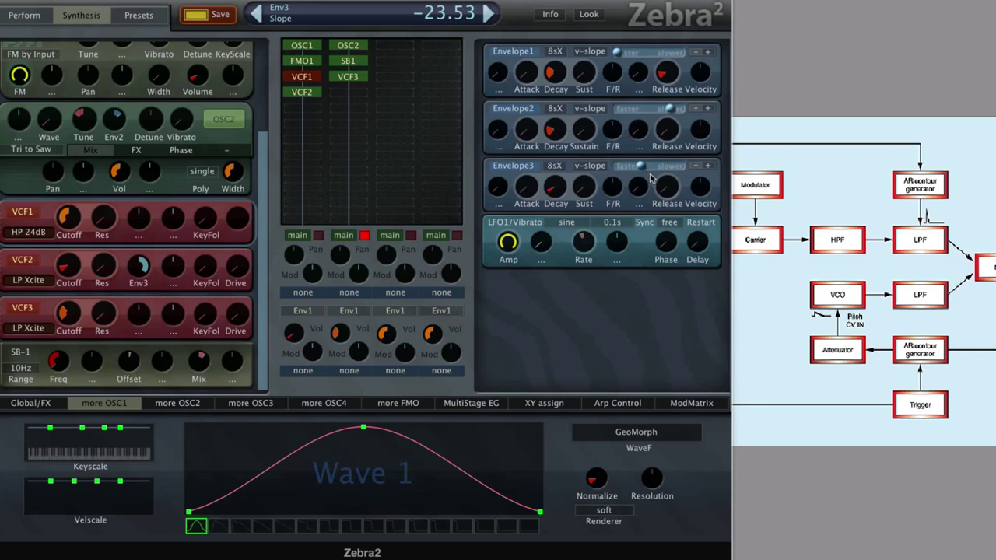
mouse_move(642, 170)
left_mouse_down()
mouse_move(667, 170)
mouse_move(638, 172)
left_mouse_up()
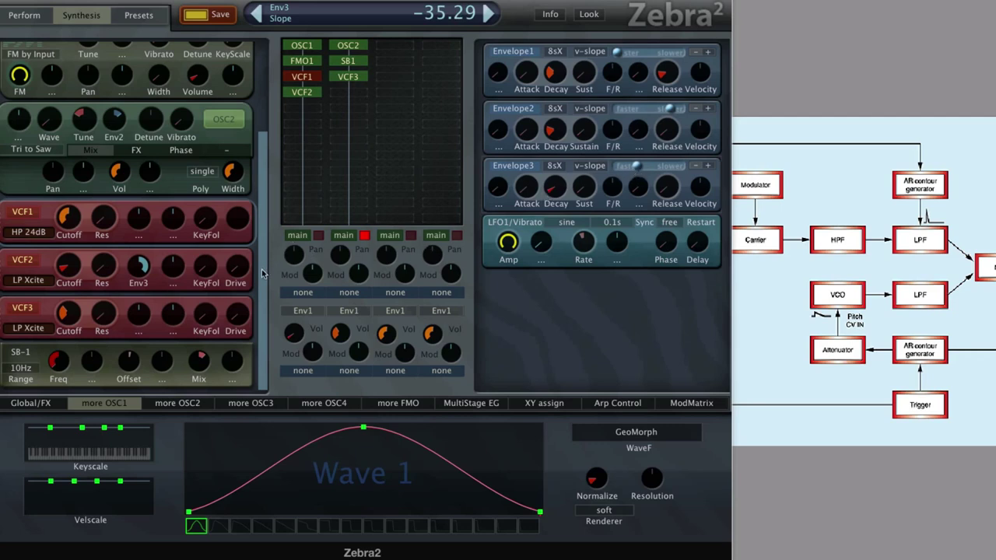
Check VCF2 and FMO1, then reset OSC1's stereo width to zero
left_click(318, 93)
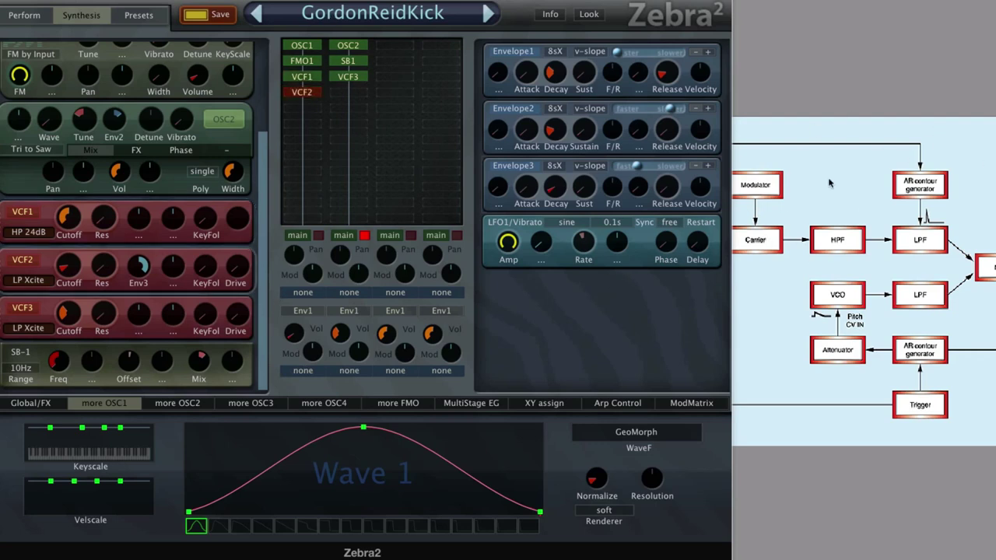
left_click(314, 60)
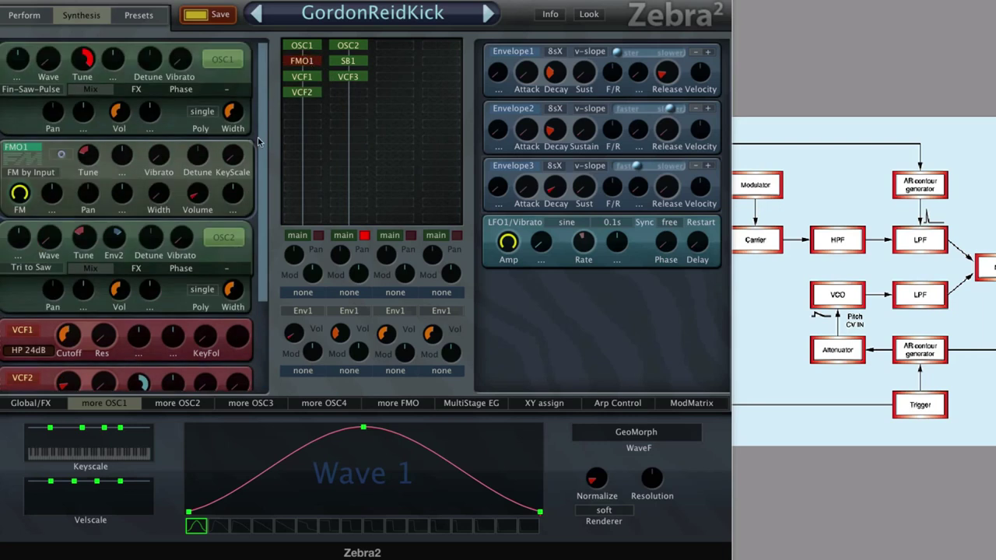
left_click(188, 91)
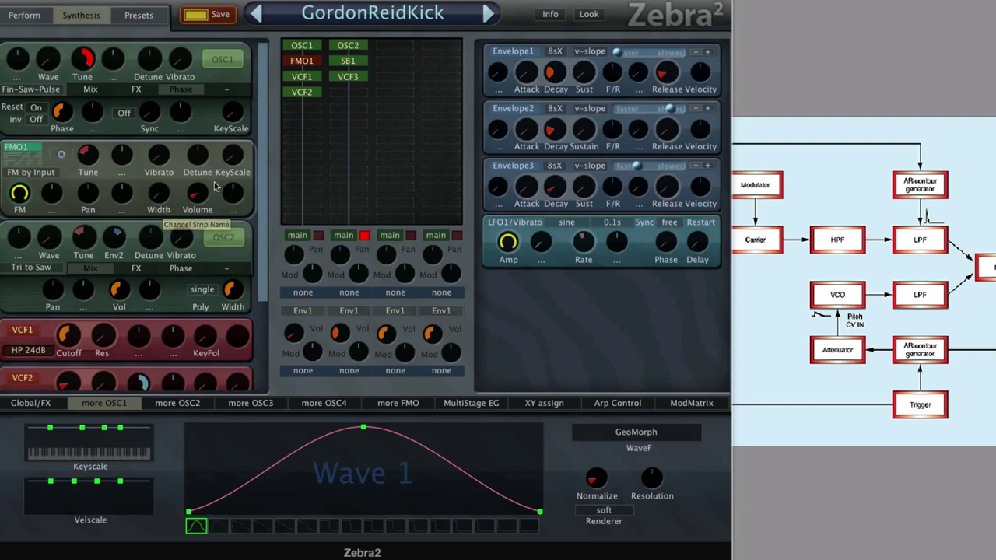
left_click(95, 90)
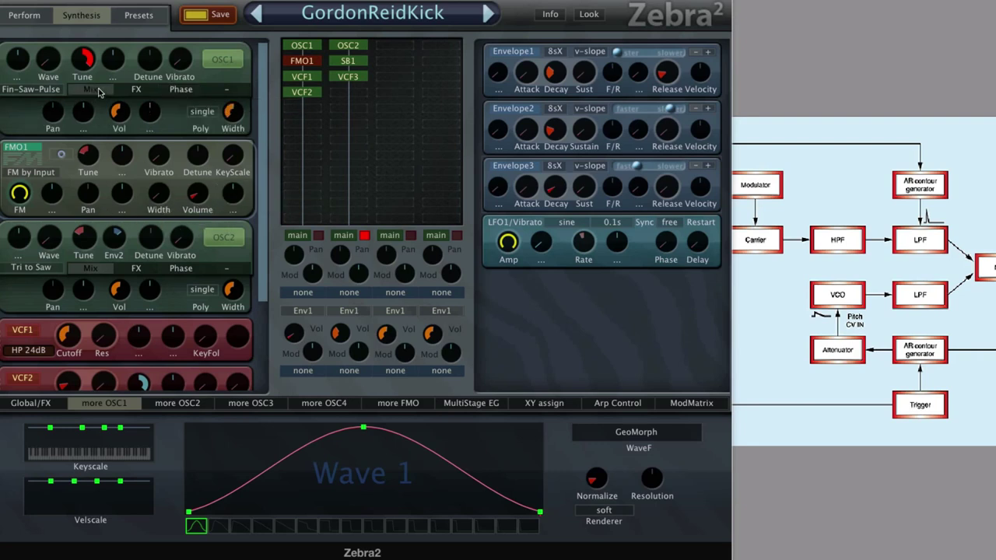
double_click(238, 117)
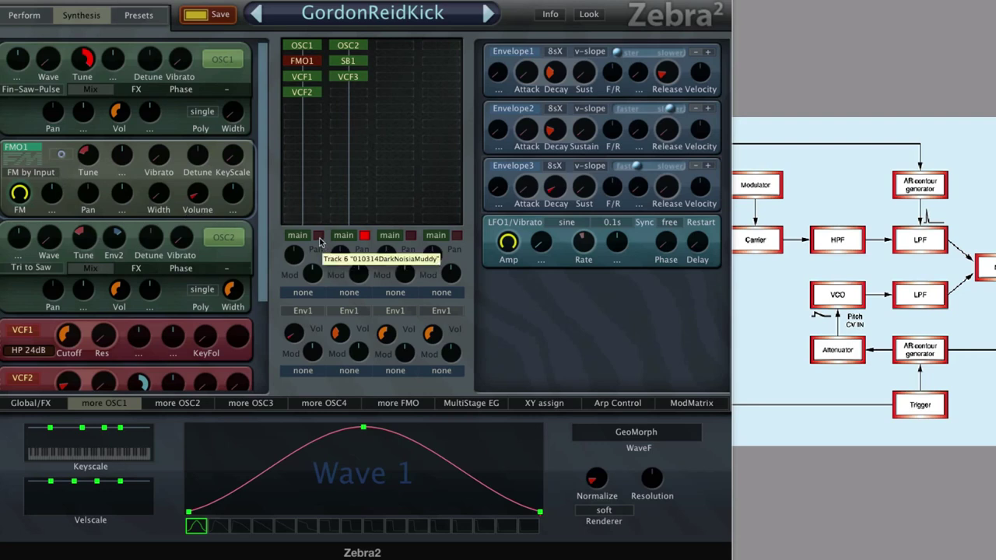
Switch the active lane and display the OSC2 oscillator's settings
left_click(318, 235)
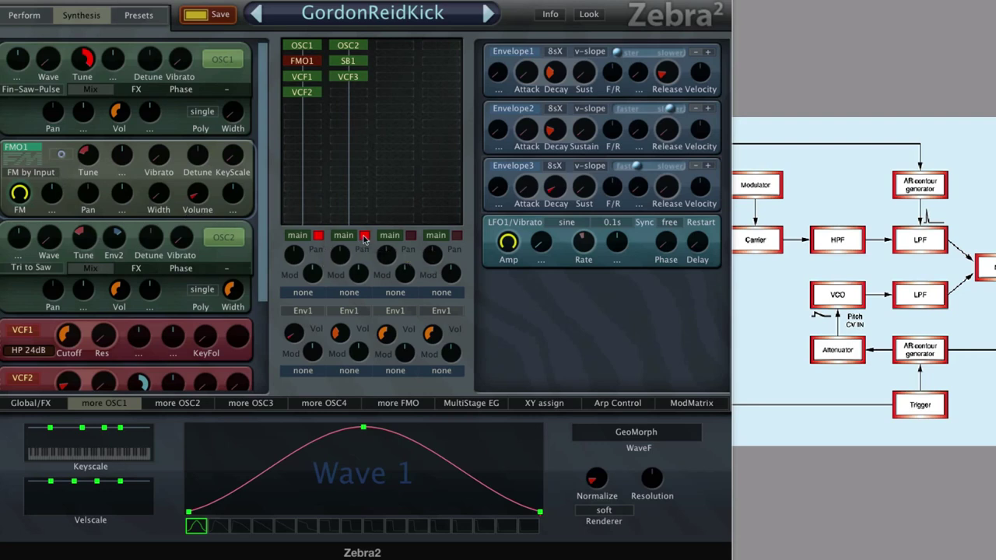
left_click(341, 48)
scroll(264, 140, "down", 2)
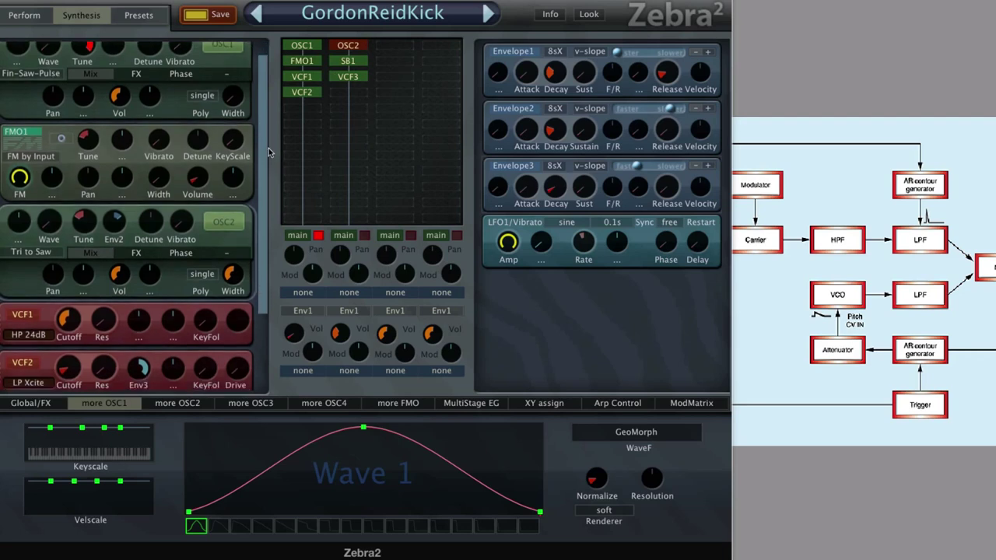
scroll(285, 157, "up", 2)
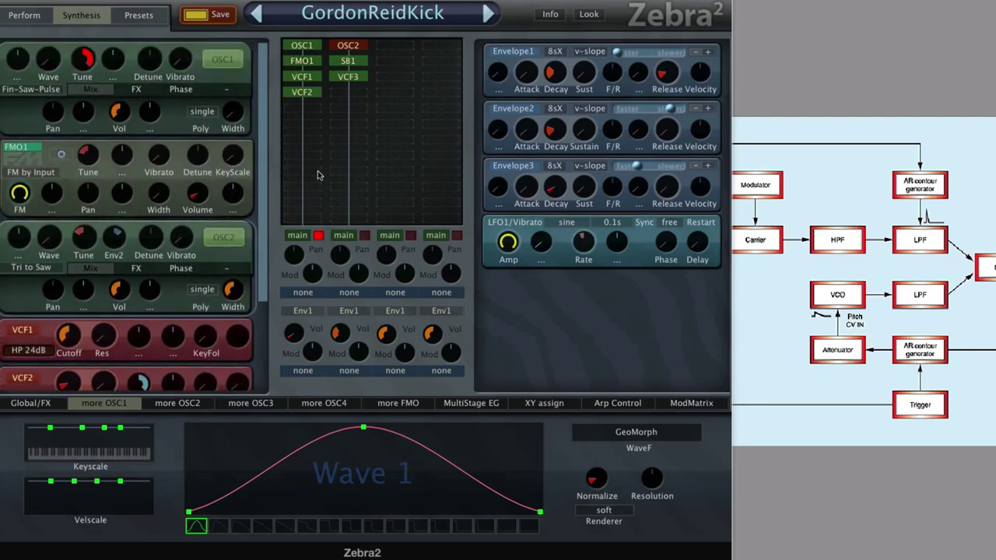
Switch OSC1's wave to all linear, then back to all smooth
right_click(375, 476)
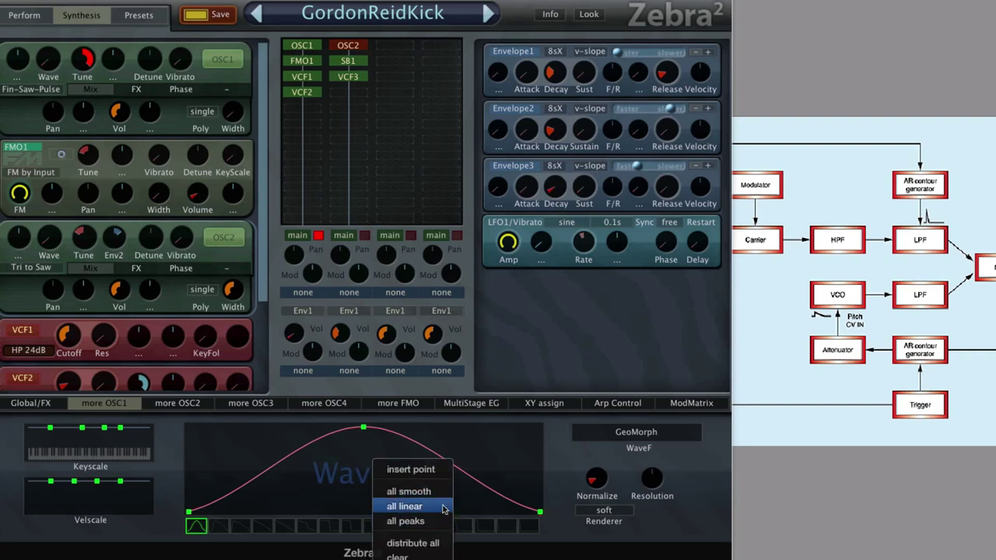
left_click(443, 509)
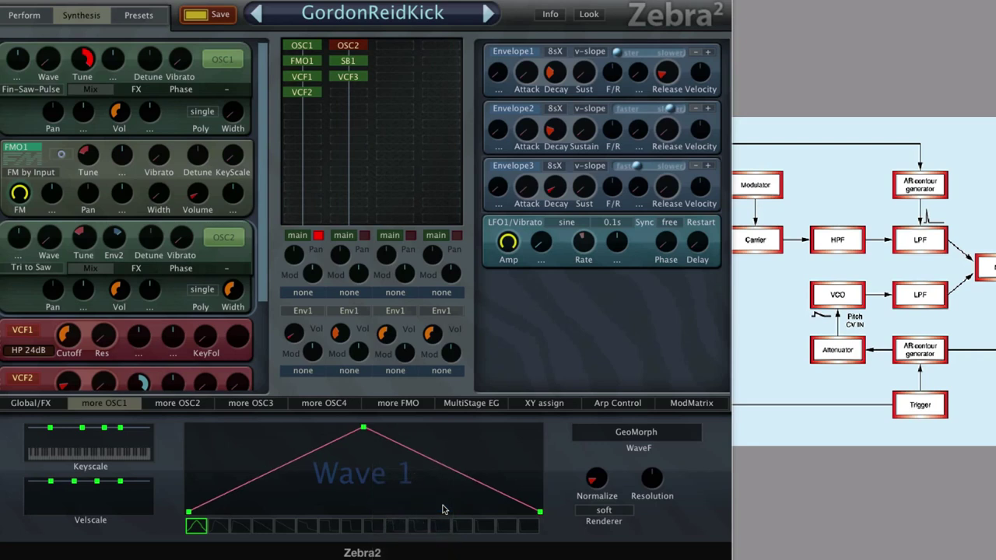
right_click(416, 484)
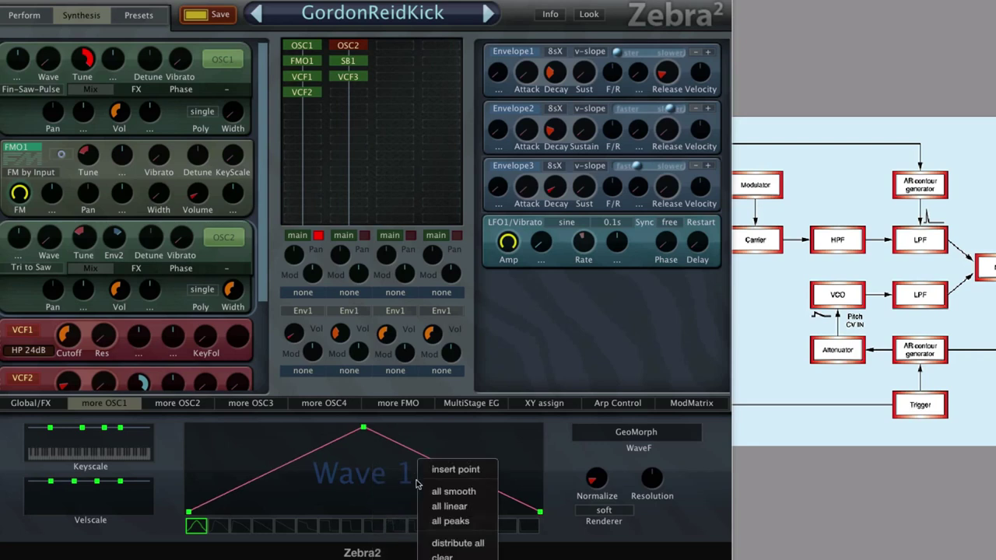
left_click(487, 491)
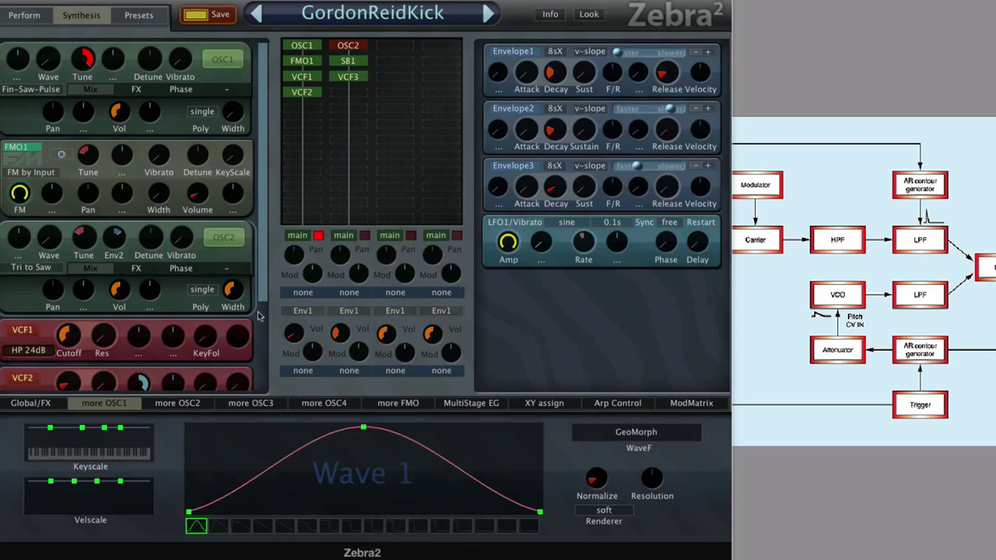
Show OSC2's triangle waveform in the wave editor
left_click(178, 404)
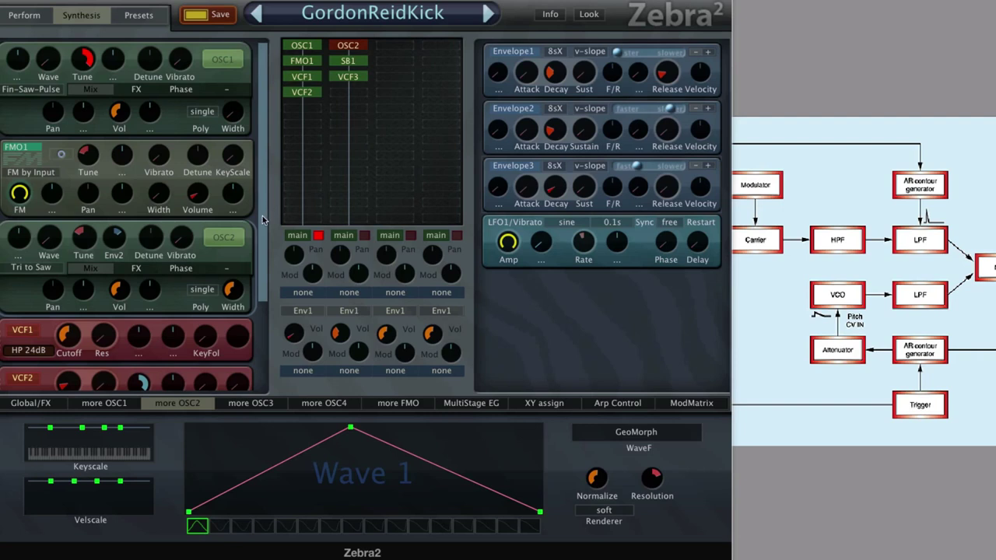
scroll(266, 218, "down", 3)
scroll(272, 296, "up", 3)
Disable the SB1 module in the second lane
left_click(346, 61)
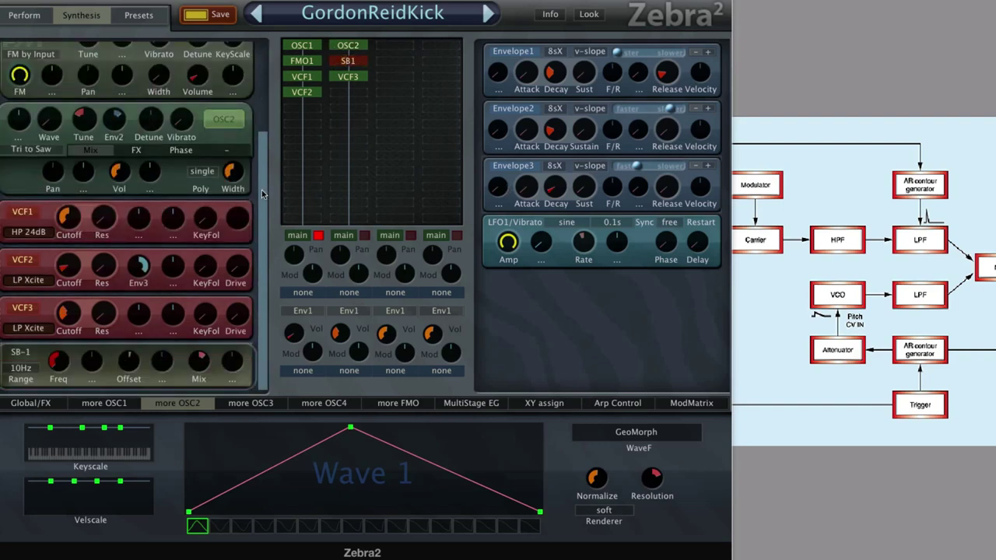
left_click(358, 49)
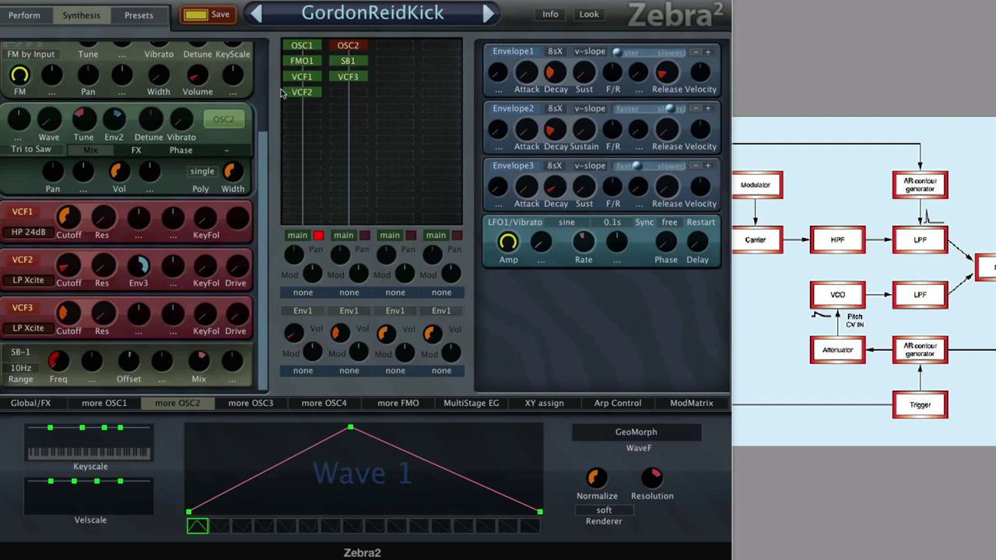
left_click_drag(352, 64, 332, 135)
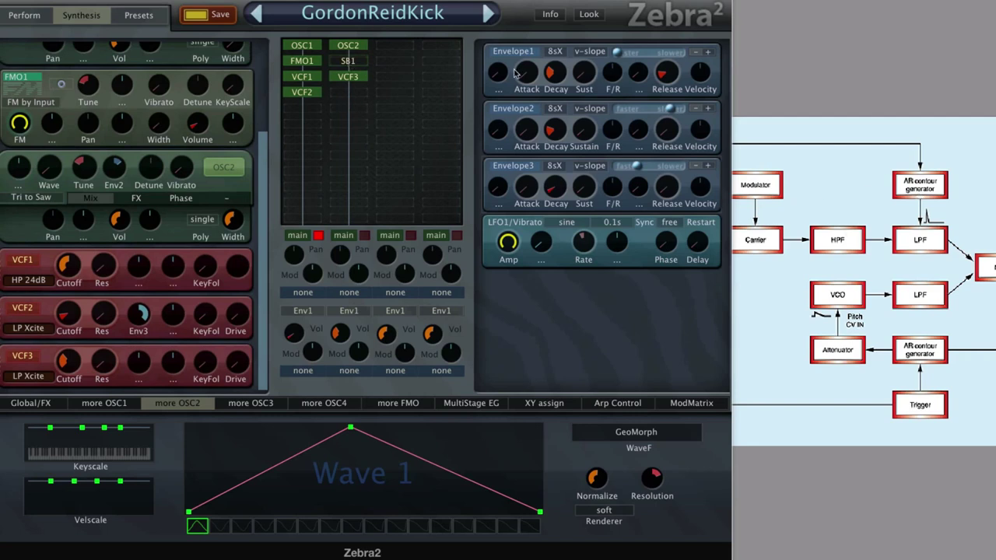
Set the second lane's VoiceMix volume to about 33
left_click(357, 77)
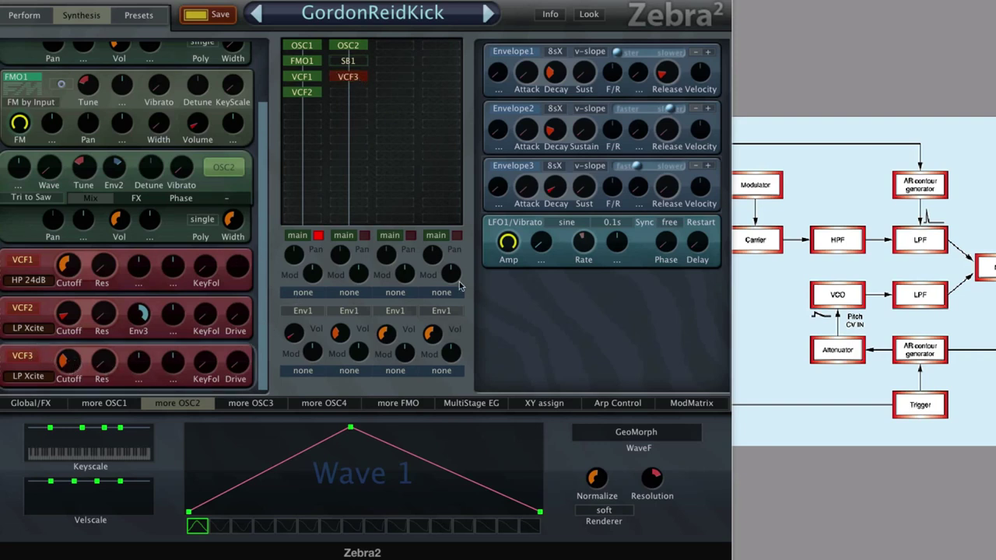
left_click_drag(341, 335, 347, 346)
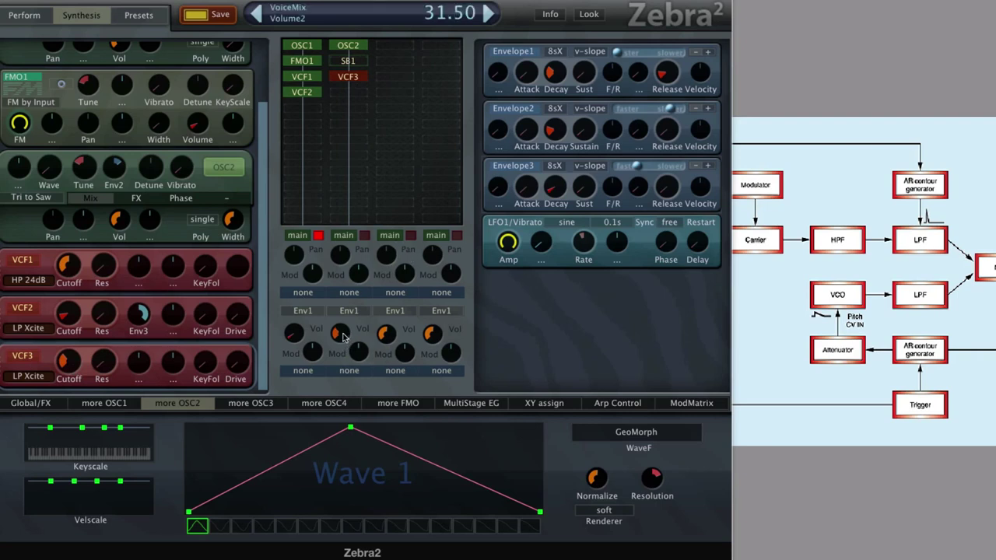
left_click_drag(343, 336, 348, 331)
Retune OSC2 to about -19.4 and set its Env2 pitch depth to about 20.3
left_click(350, 45)
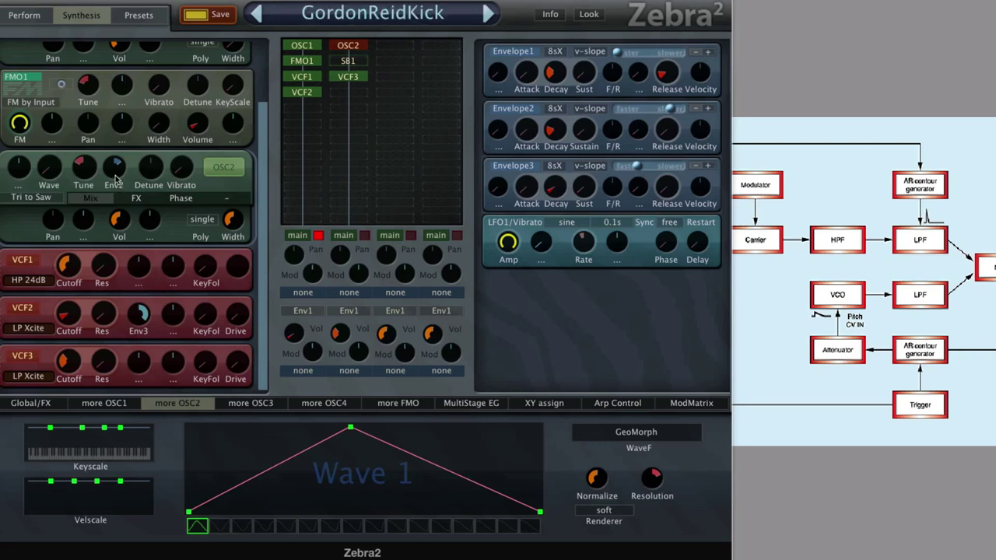
left_click_drag(114, 183, 121, 180)
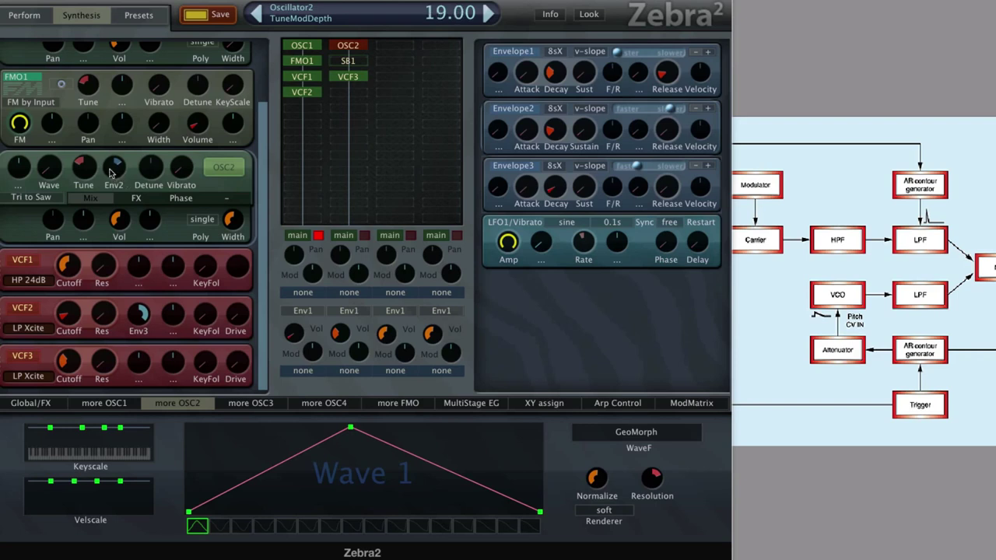
left_click_drag(113, 172, 87, 179)
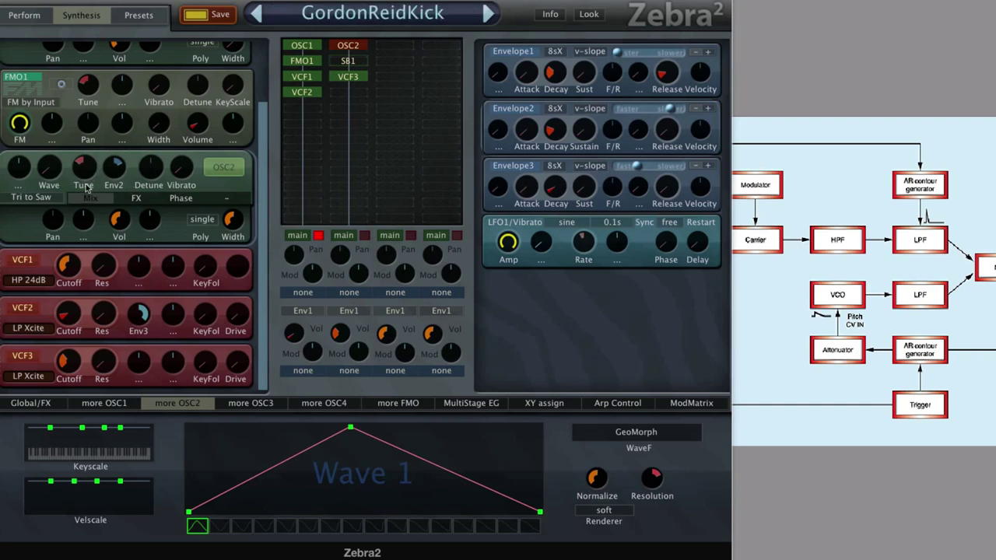
left_click_drag(89, 171, 101, 123)
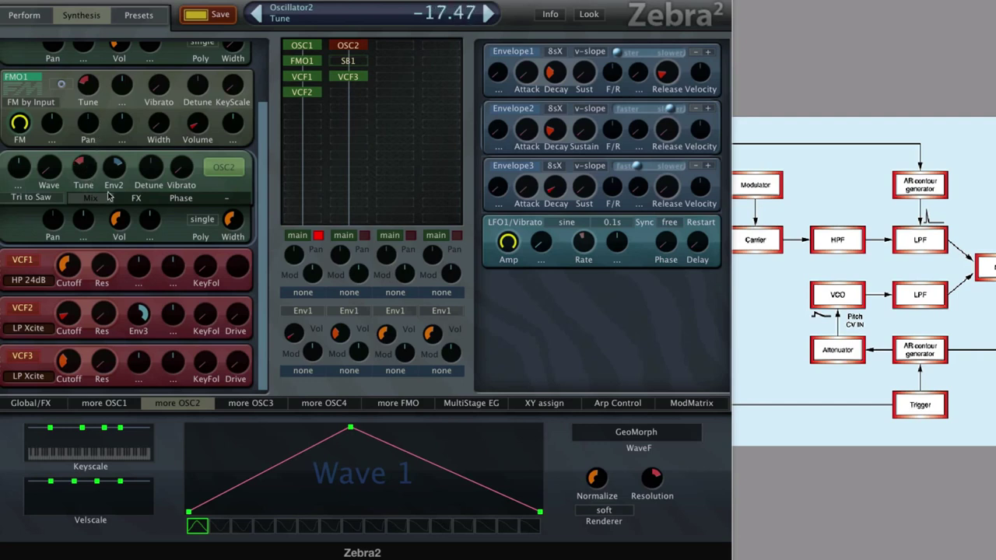
left_click_drag(116, 173, 118, 303)
left_click(75, 185)
left_click_drag(75, 185, 100, 358)
left_click_drag(116, 171, 123, 204)
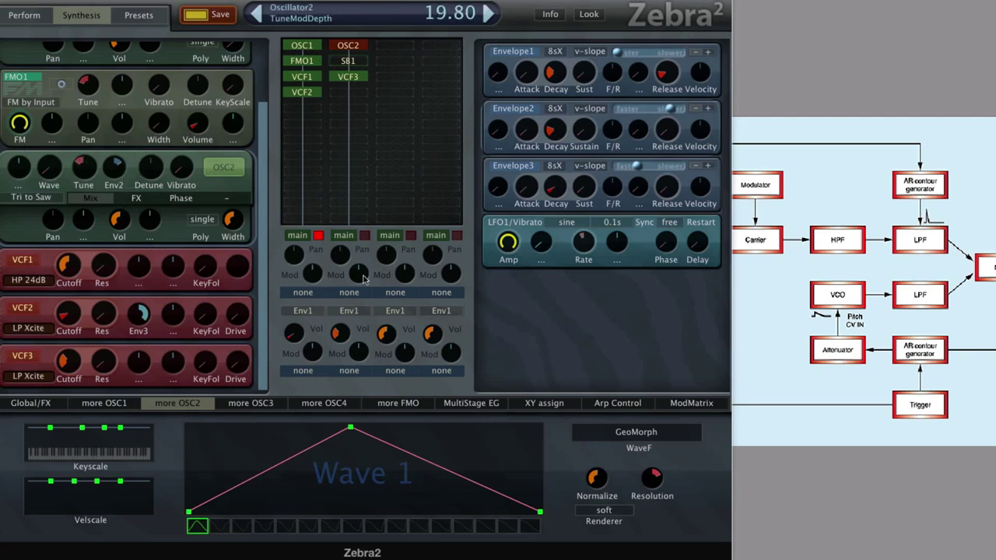
Pull VoiceMix lane 1 volume down to about 0.48
left_click_drag(295, 329, 320, 390)
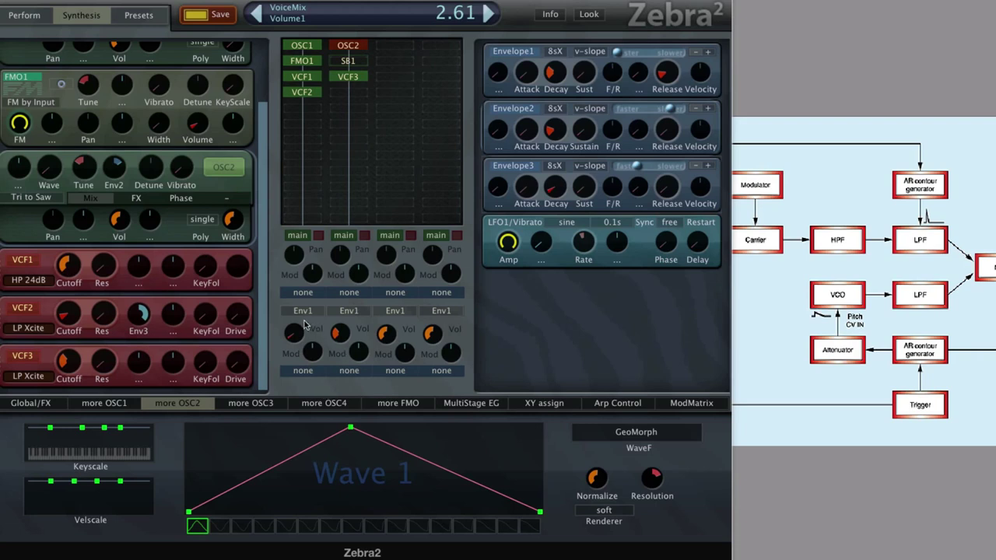
left_click_drag(303, 323, 372, 535)
left_click_drag(303, 344, 406, 156)
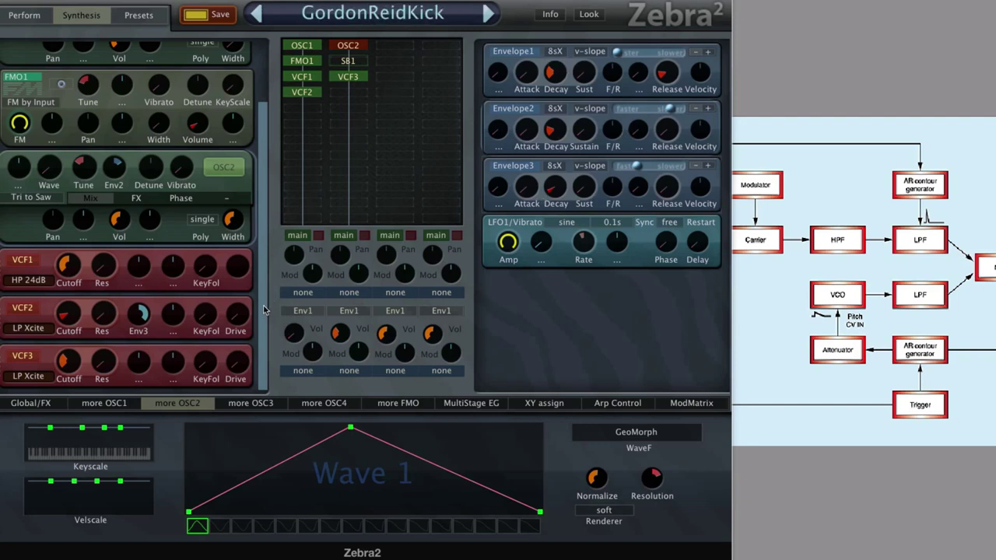
Set the VCF2 cutoff to about 43 and the VCF3 cutoff to about 54.8
mouse_move(77, 312)
scroll(77, 312, "up", 11)
left_click_drag(75, 312, 76, 301)
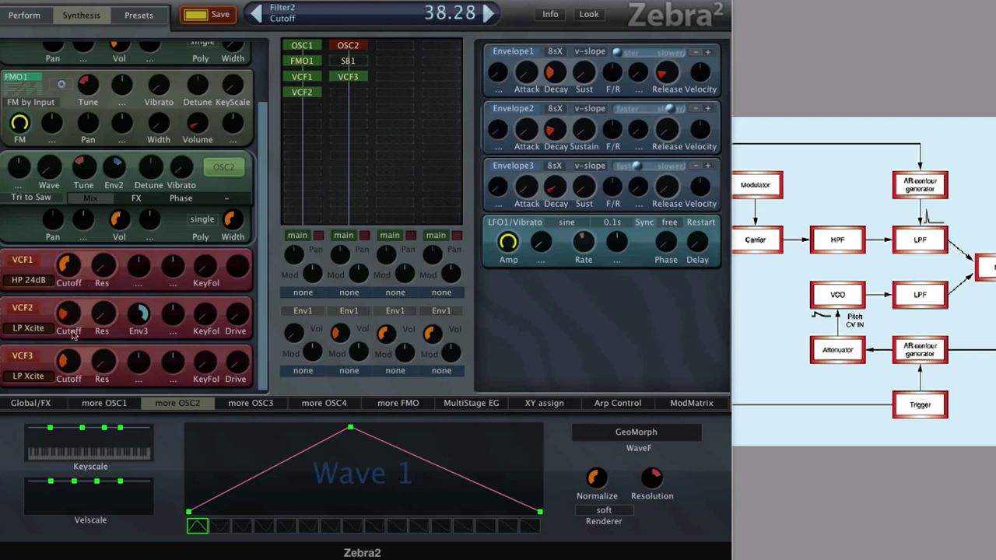
scroll(66, 357, "up", 6)
scroll(67, 361, "down", 1)
scroll(68, 361, "down", 1)
left_click_drag(68, 362, 71, 377)
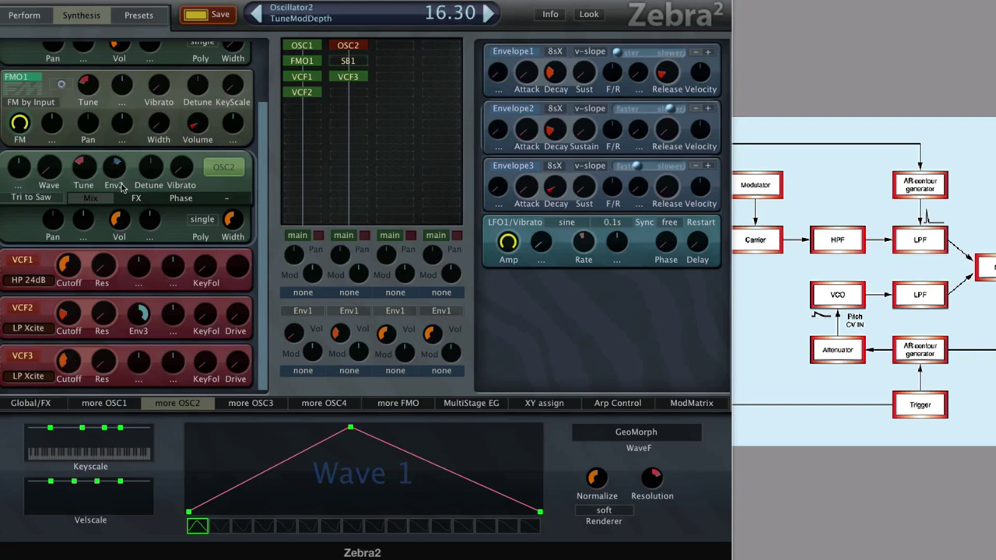
Set OSC2 Env2 depth 11.3, tune -17.9, lane 1 volume 0.26, Env1 slope -73.53
left_click_drag(121, 176, 118, 136)
left_click_drag(87, 172, 100, 140)
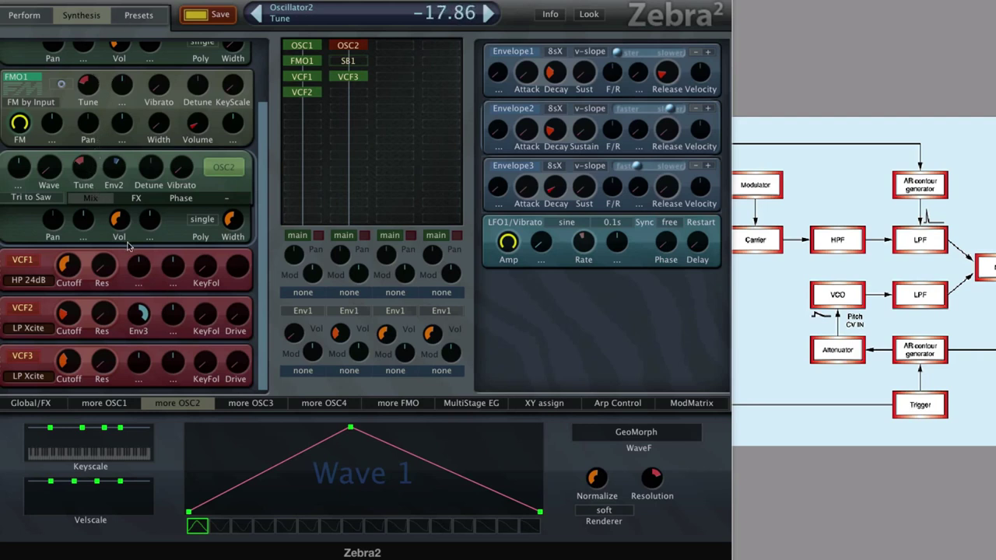
left_click_drag(306, 335, 303, 354)
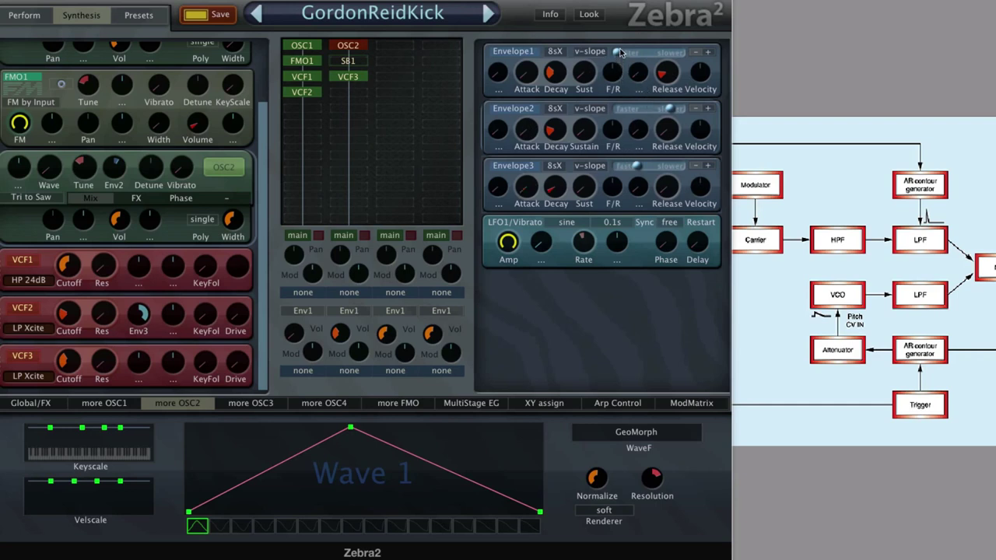
mouse_move(620, 52)
left_mouse_down()
mouse_move(634, 54)
mouse_move(626, 56)
left_mouse_up()
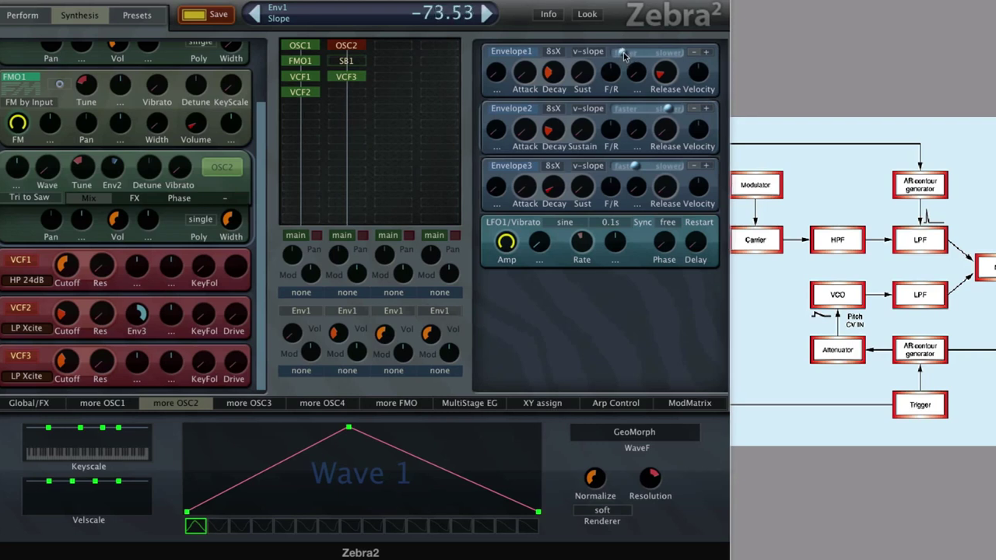
Reshape Env2's slope curve and raise Env3's decay from 6.53 to 6.99
left_click(550, 130)
mouse_move(672, 111)
left_mouse_down()
mouse_move(632, 116)
mouse_move(672, 114)
left_mouse_up()
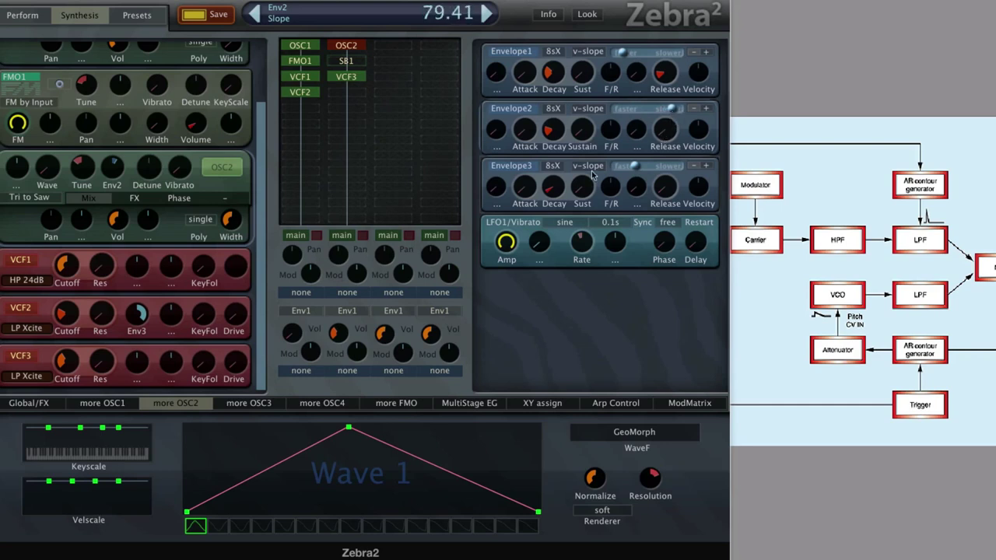
left_click_drag(562, 189, 637, 171)
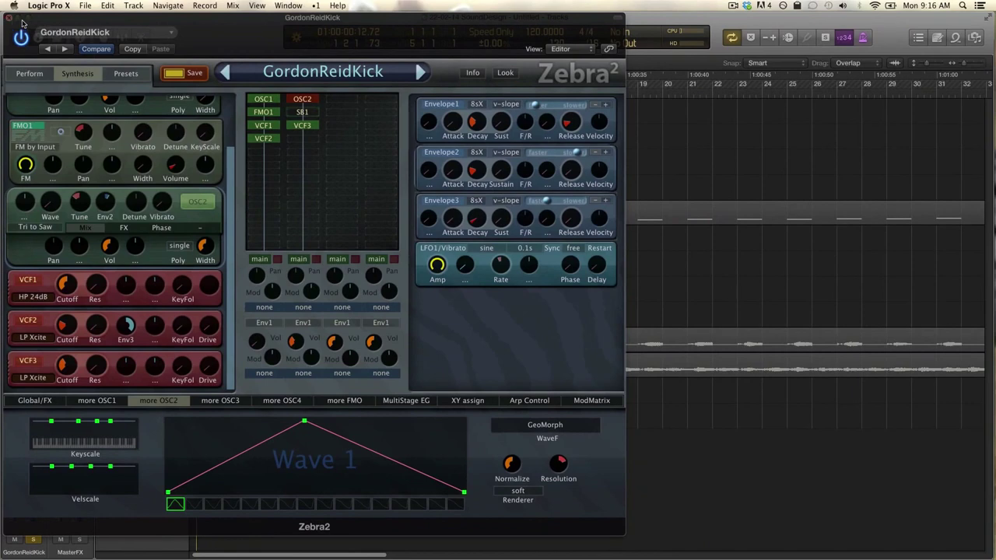
Move Alloy 2's sixth EQ band to 5046 Hz at 2.3 dB, then audition the kick
left_click_drag(22, 22, 210, 4)
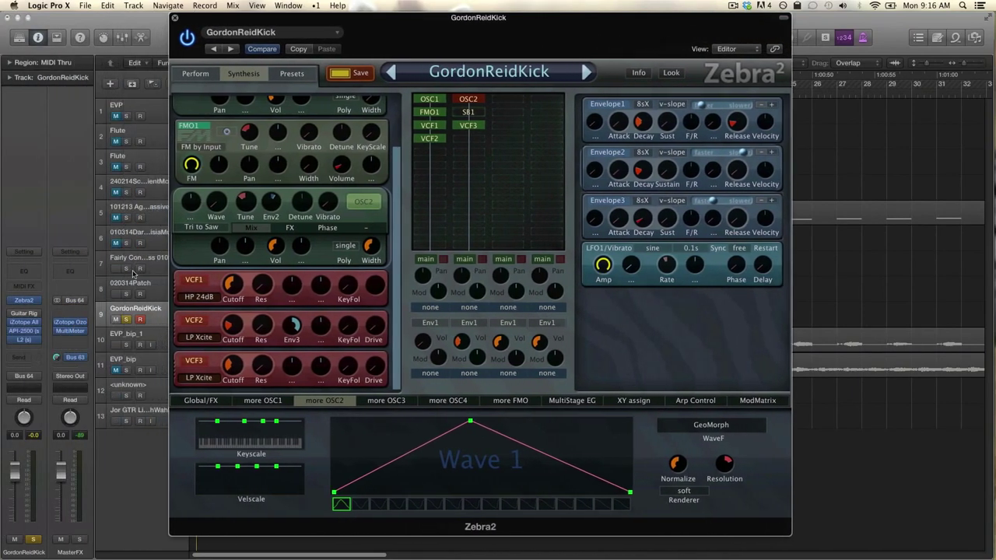
left_click(21, 322)
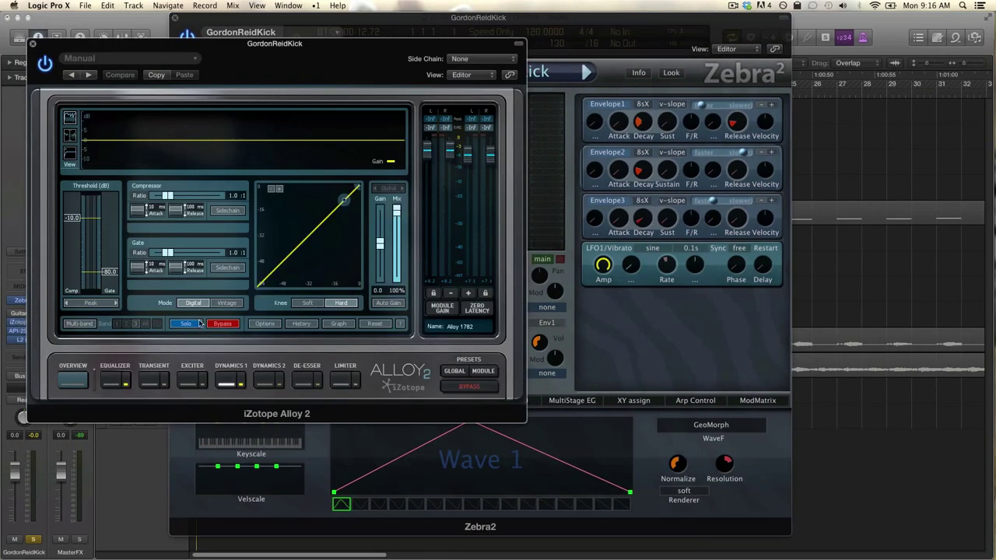
left_click(111, 383)
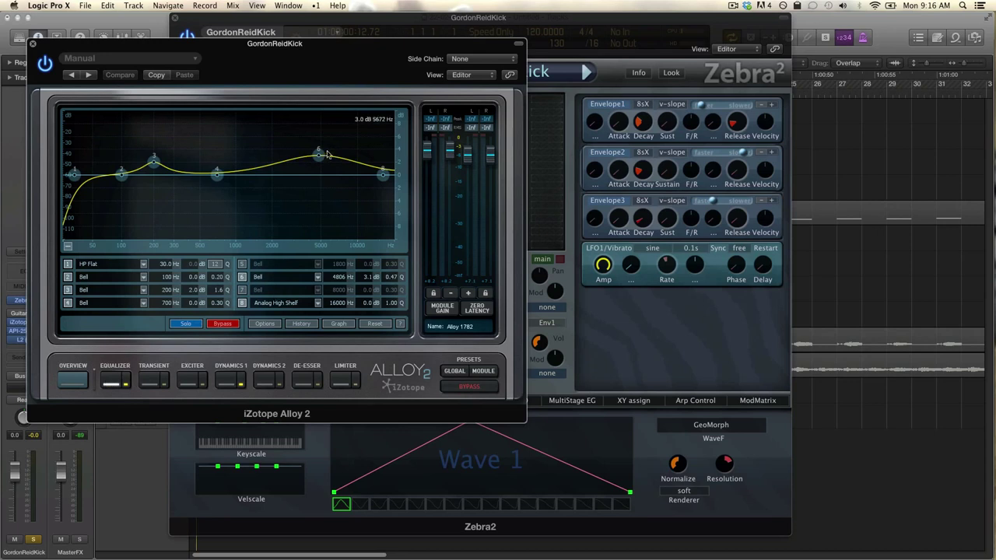
left_click_drag(319, 155, 322, 163)
key("space")
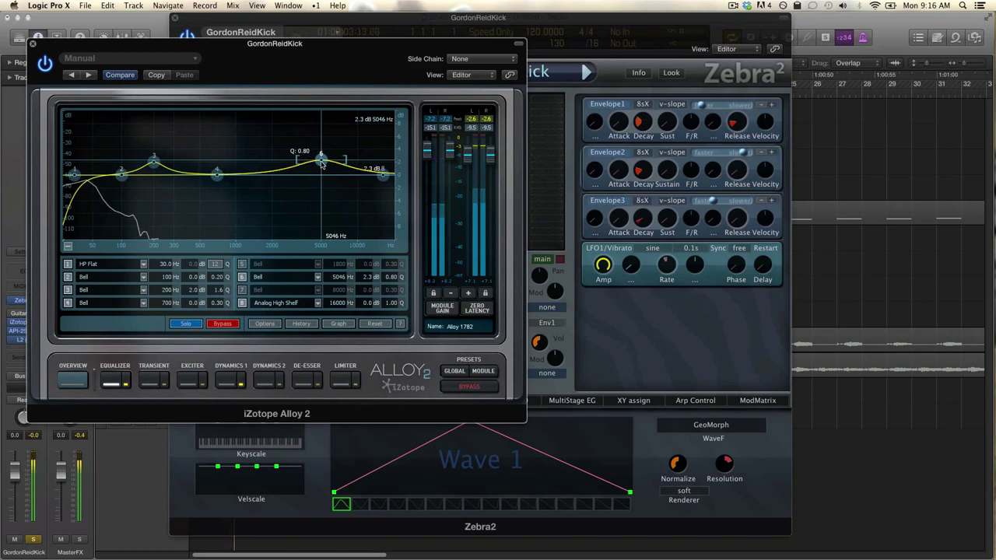
left_click(230, 380)
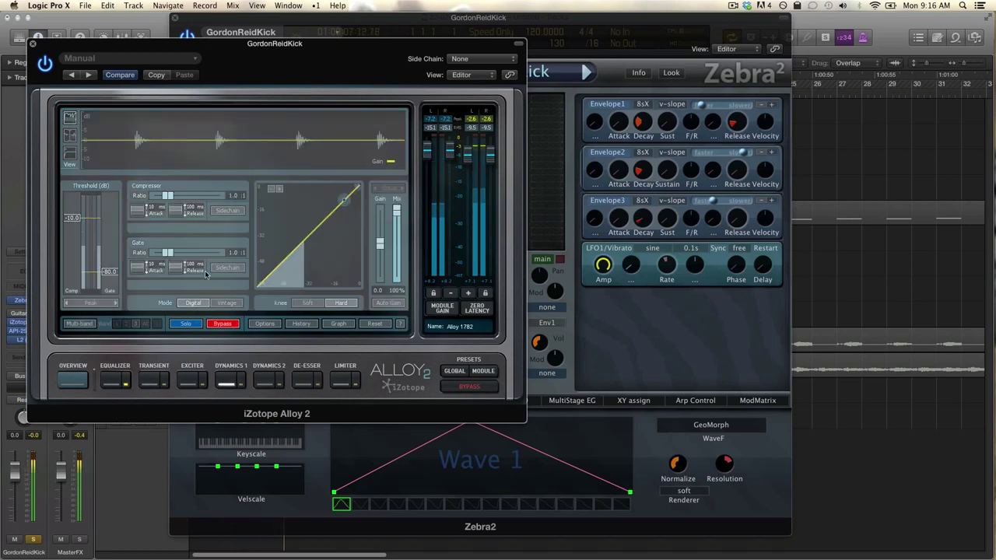
key("super+w")
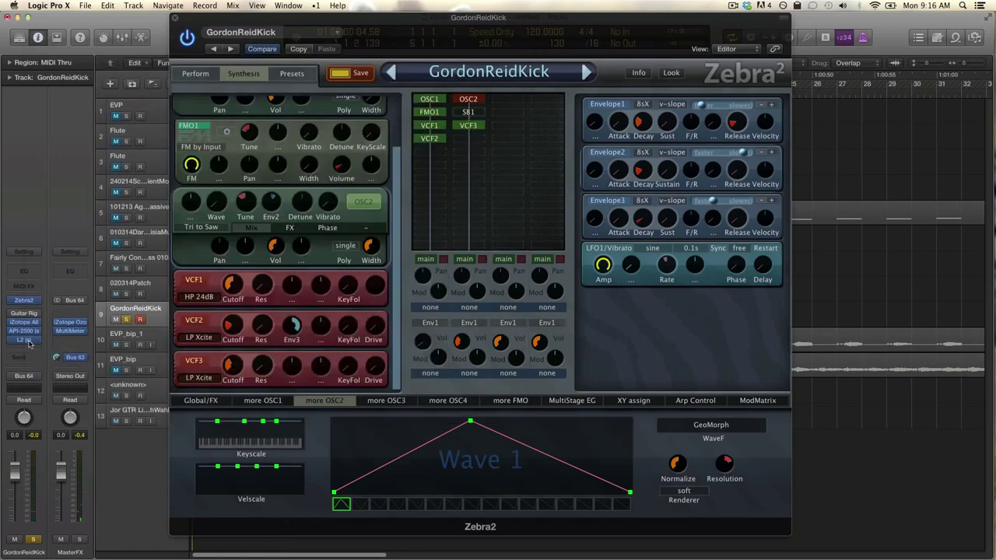
left_click(23, 333)
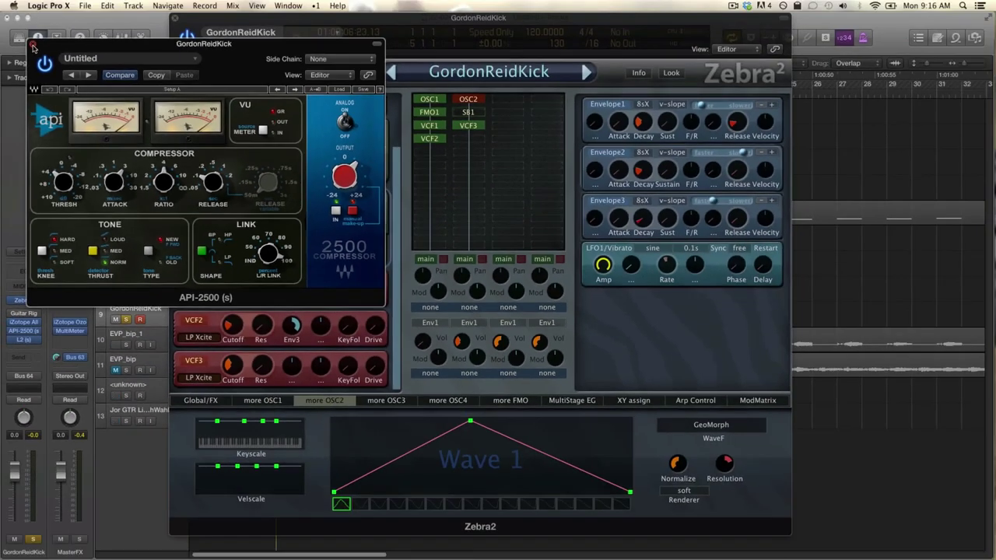
left_click(32, 45)
left_click(24, 340)
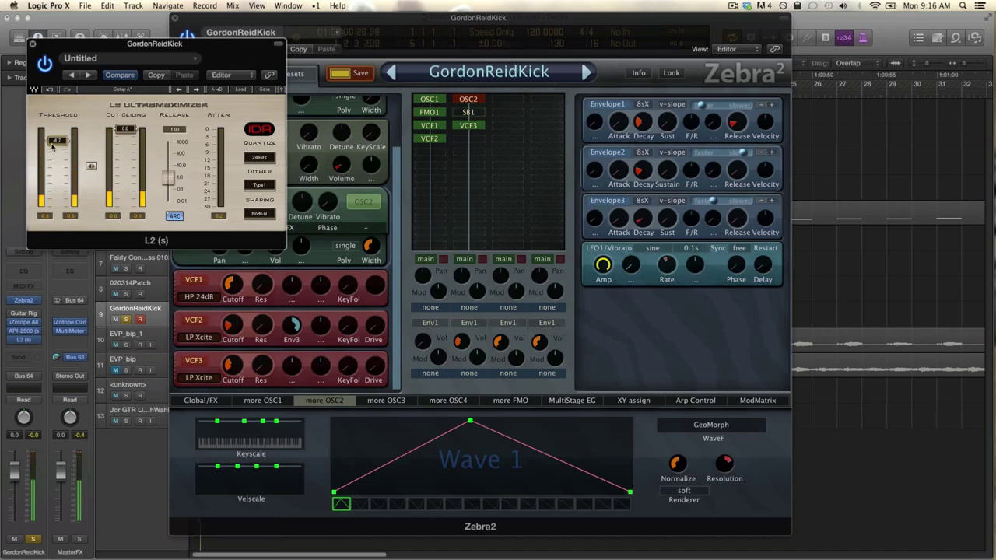
Close the L2 limiter and show Zebra2's Global/FX page with the module list scrolled to OSC1
left_click(32, 45)
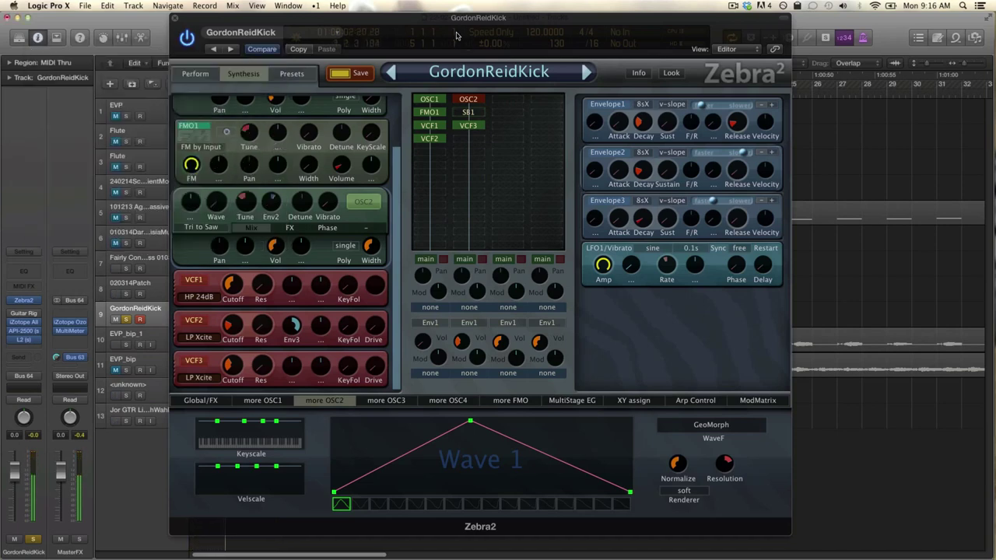
left_click_drag(457, 20, 320, 23)
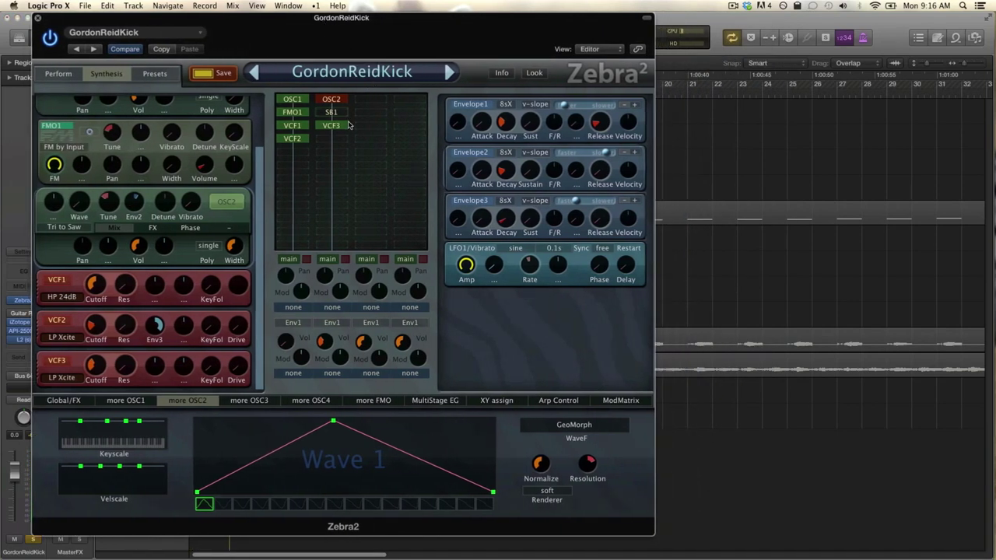
left_click(64, 400)
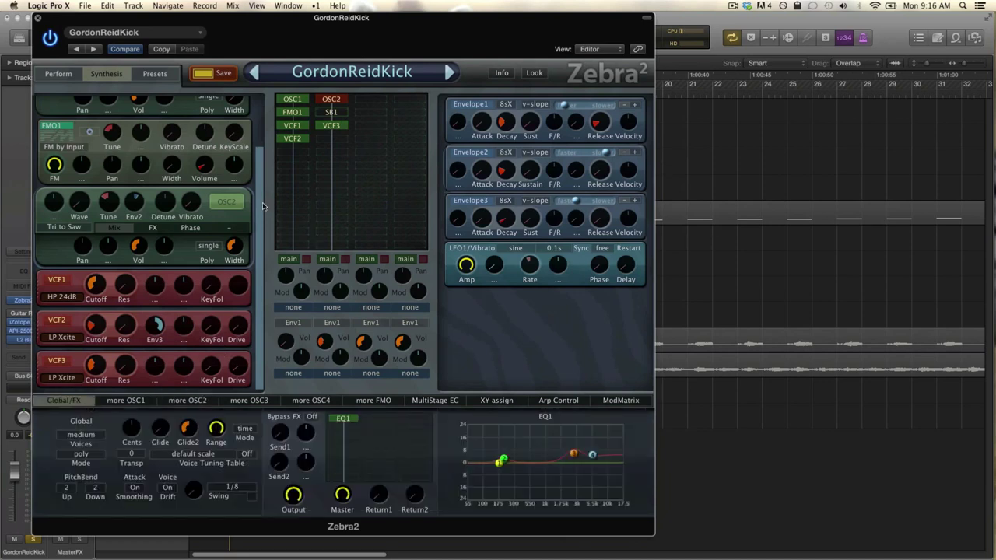
left_click_drag(263, 207, 271, 125)
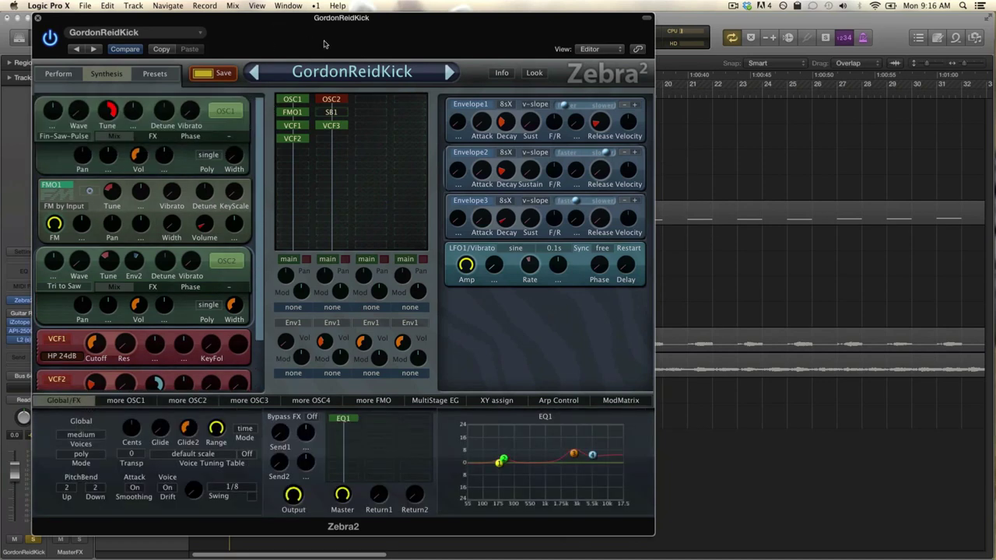